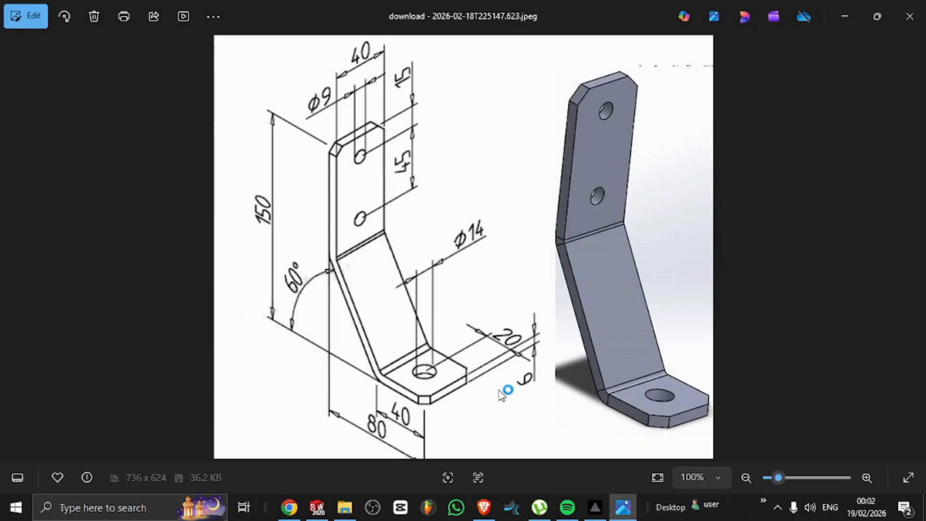
# - In SOLIDWORKS, start a Base Flange sketch on the Front Plane with connected vertical (about 73 mm), slanted and horizontal (about 68 mm) lines
pyautogui.click(316, 507)
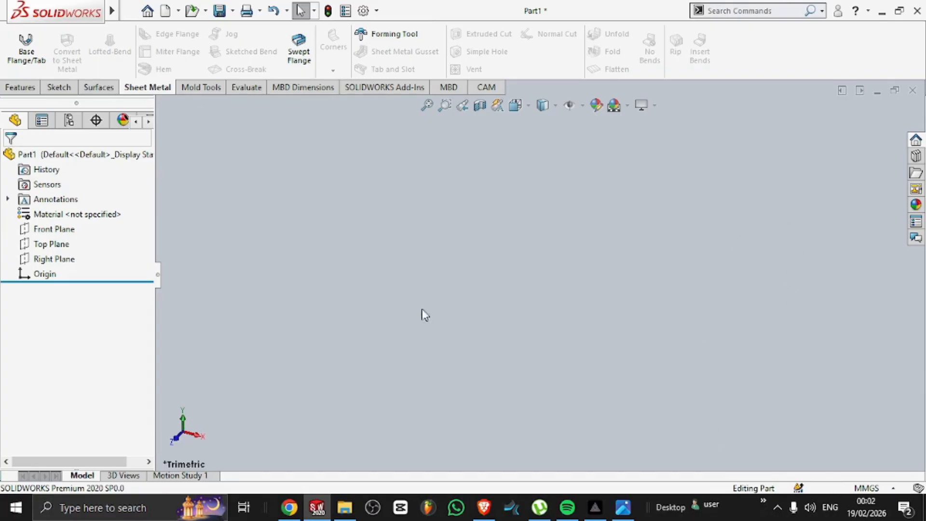
pyautogui.click(57, 230)
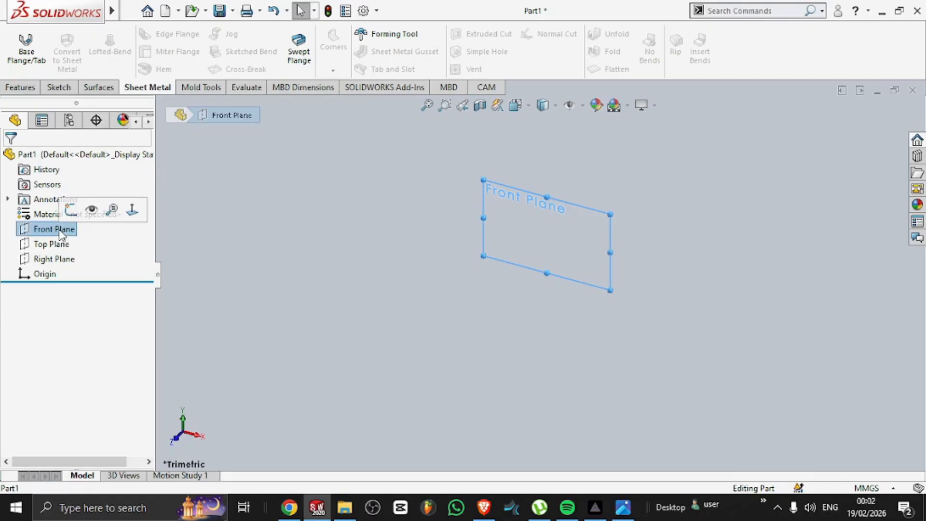
pyautogui.click(27, 47)
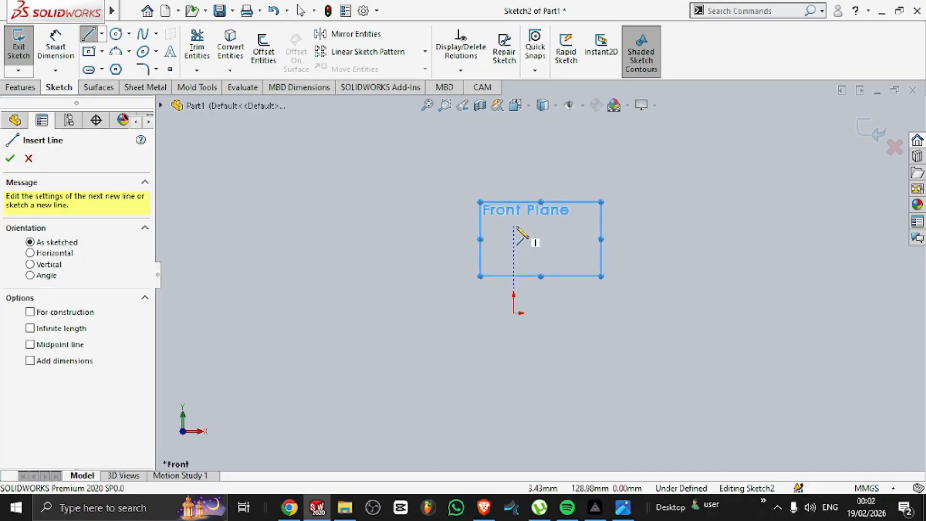
pyautogui.click(514, 275)
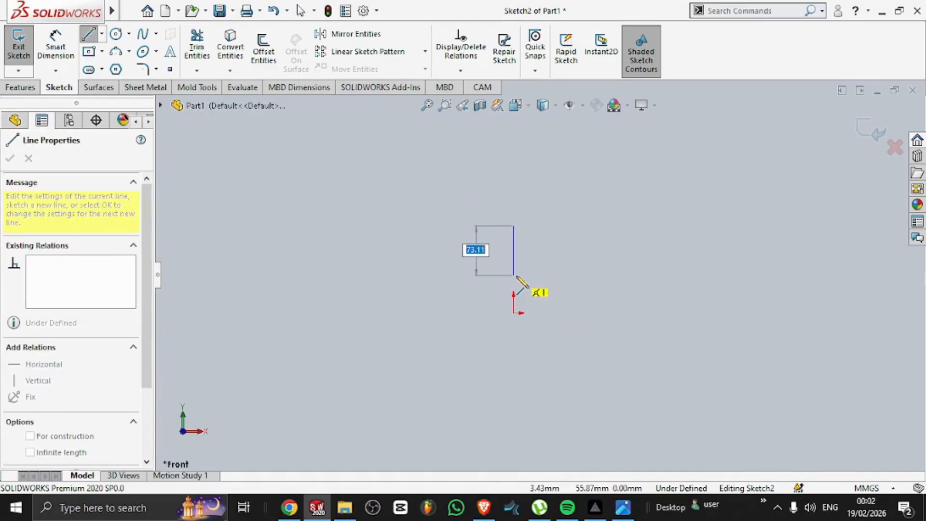
pyautogui.click(540, 313)
pyautogui.click(586, 313)
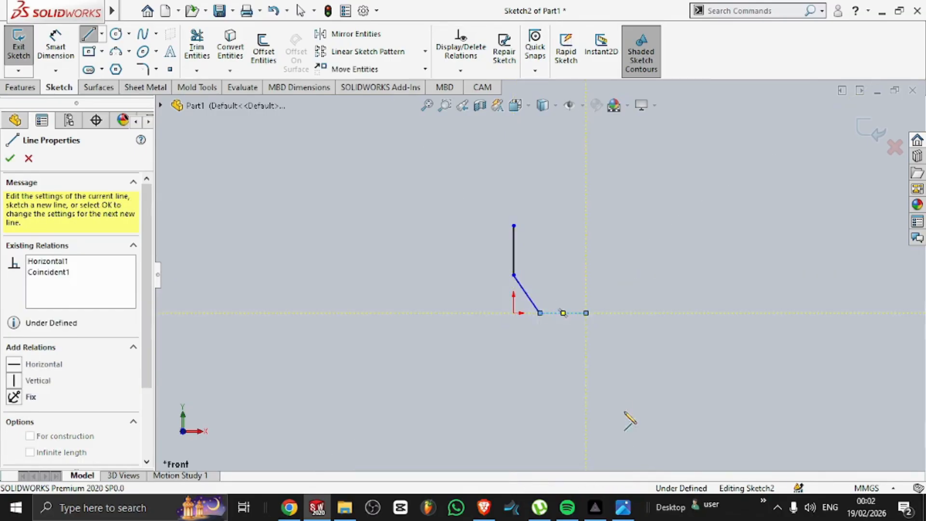
# - Dimension the lower horizontal line's length to 40 mm
pyautogui.click(56, 48)
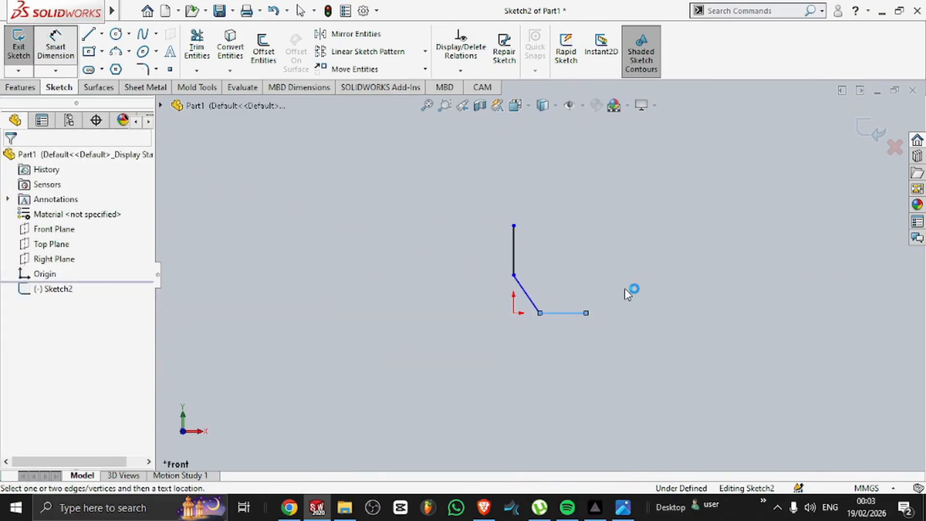
pyautogui.scroll(-1, 550, 311)
pyautogui.scroll(-1, 550, 311)
pyautogui.click(580, 314)
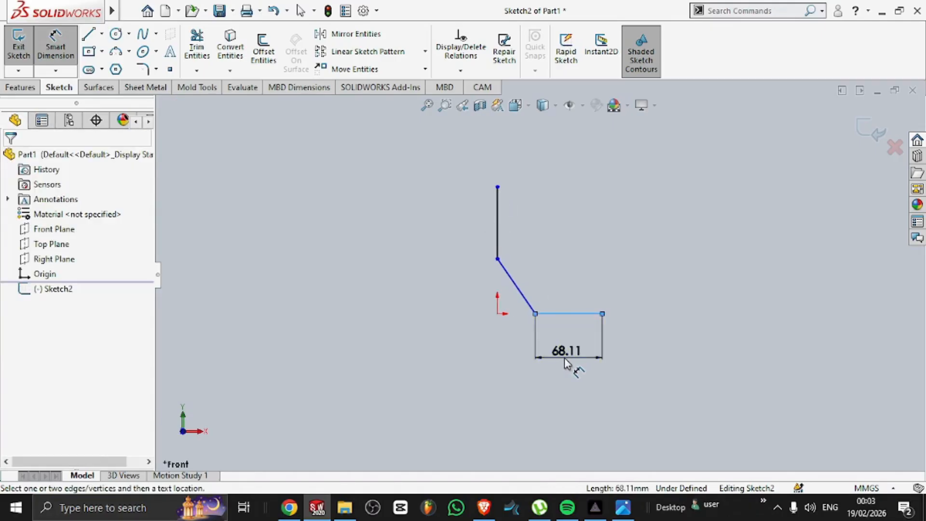
pyautogui.click(567, 363)
pyautogui.write('40')
pyautogui.press('Return')
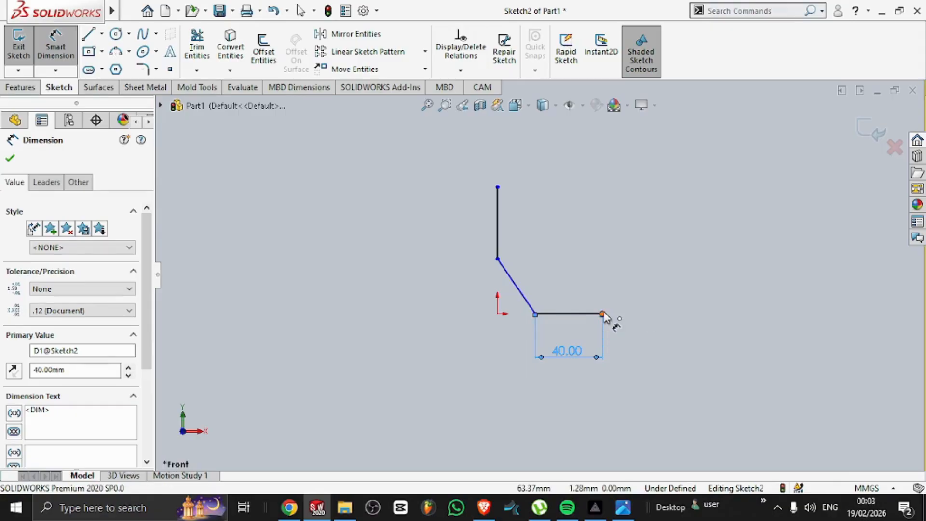
# - Set the overall horizontal distance from the slanted line's upper corner to the horizontal line's free end to 80 mm
pyautogui.click(497, 259)
pyautogui.click(603, 314)
pyautogui.click(559, 423)
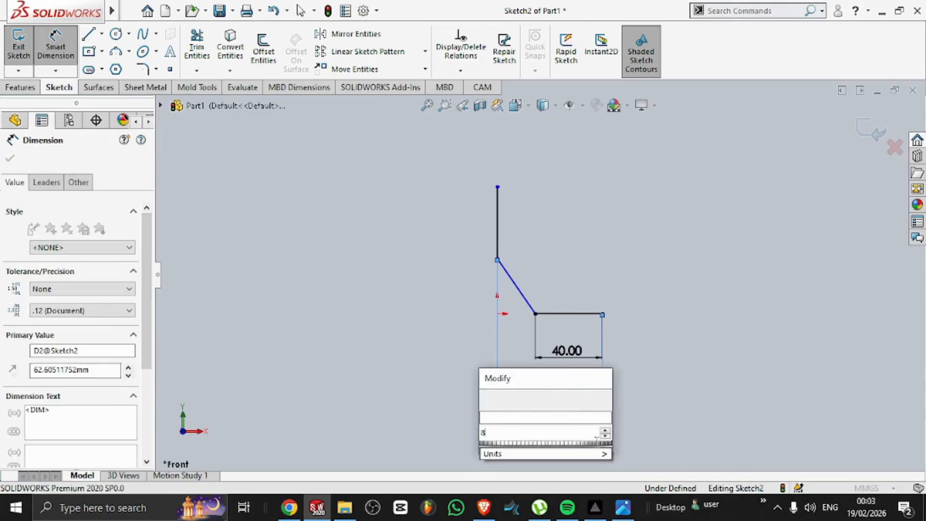
pyautogui.press('Return')
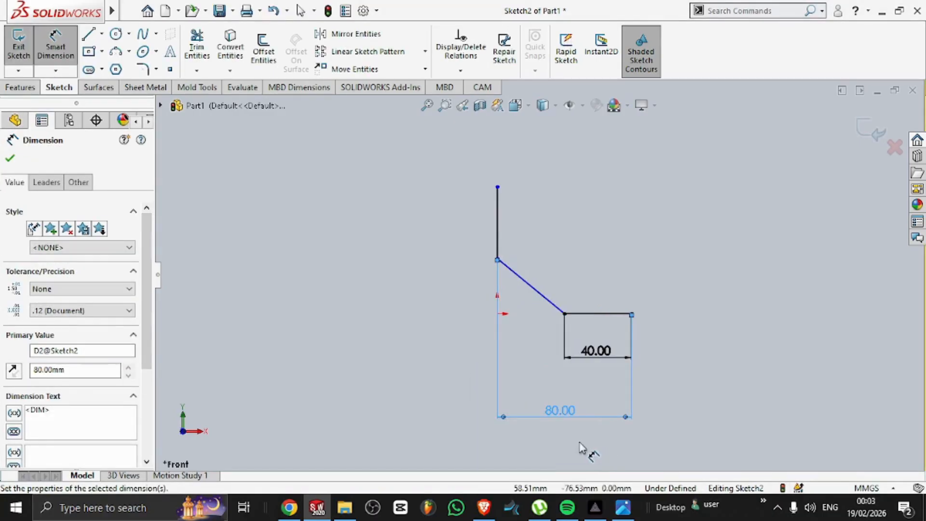
pyautogui.click(498, 188)
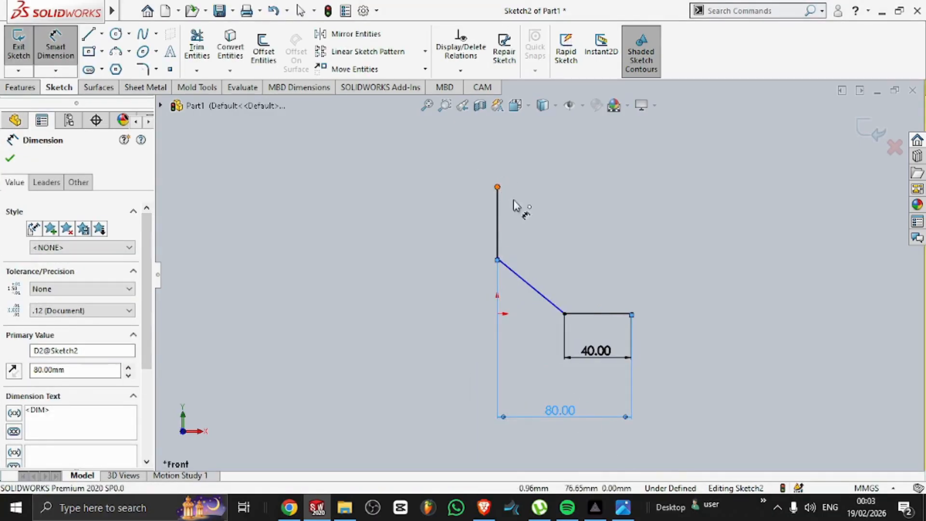
pyautogui.click(632, 315)
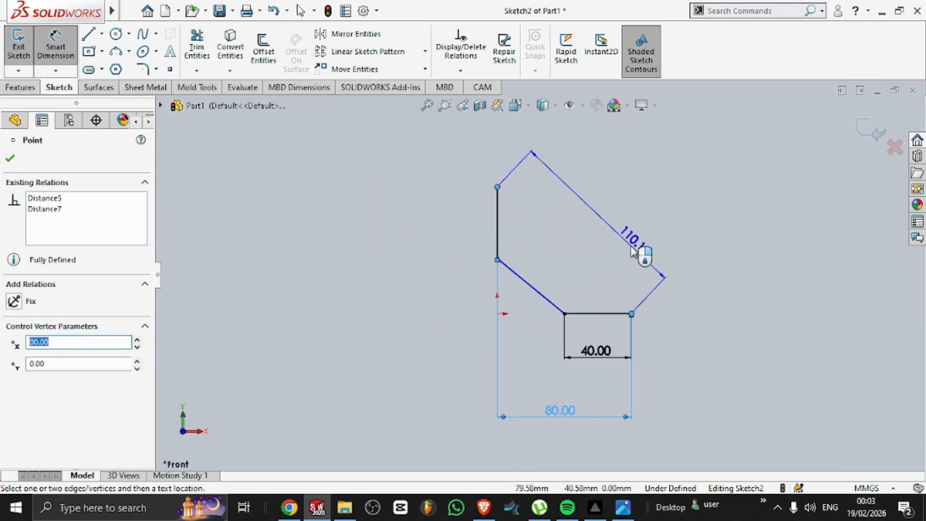
pyautogui.press('Escape')
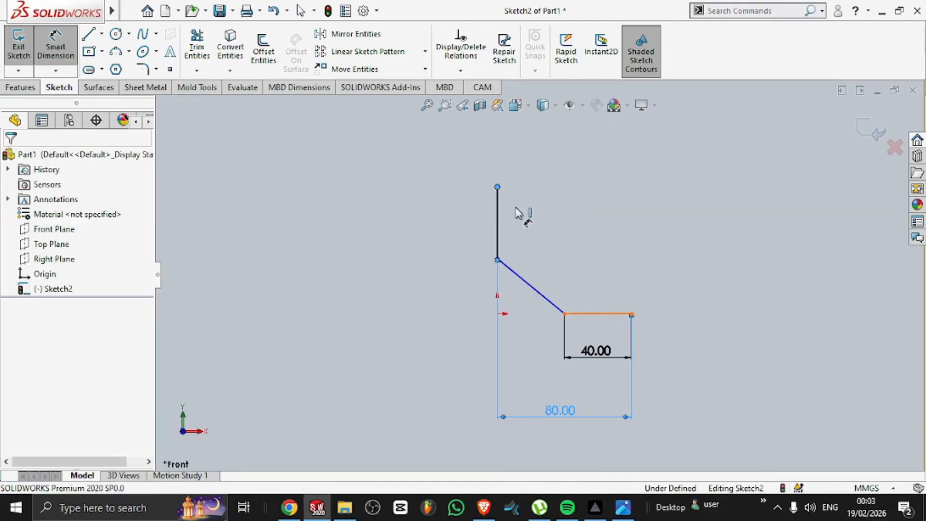
# - Set the profile's overall height from the vertical line's upper endpoint to the horizontal line to 150 mm
pyautogui.click(497, 187)
pyautogui.click(351, 229)
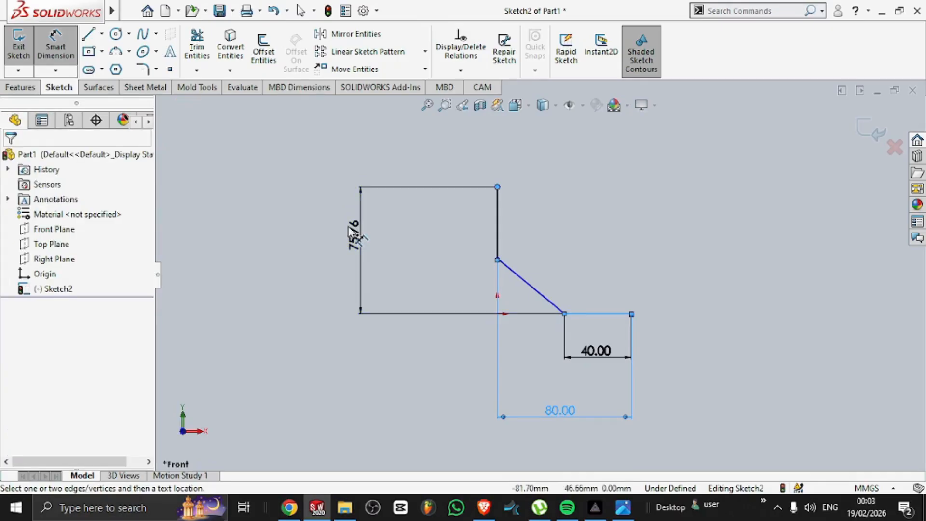
pyautogui.write('100')
pyautogui.press('Return')
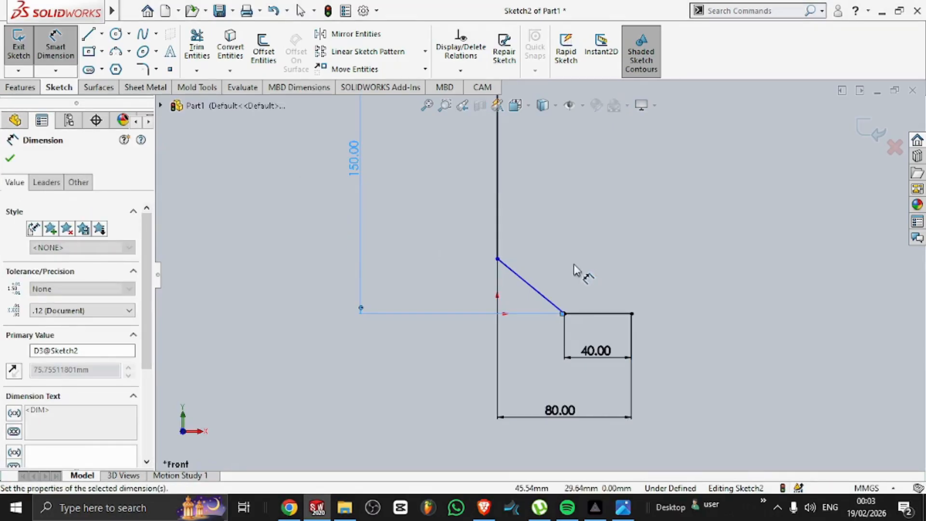
pyautogui.press('z')
pyautogui.scroll(-2, 610, 210)
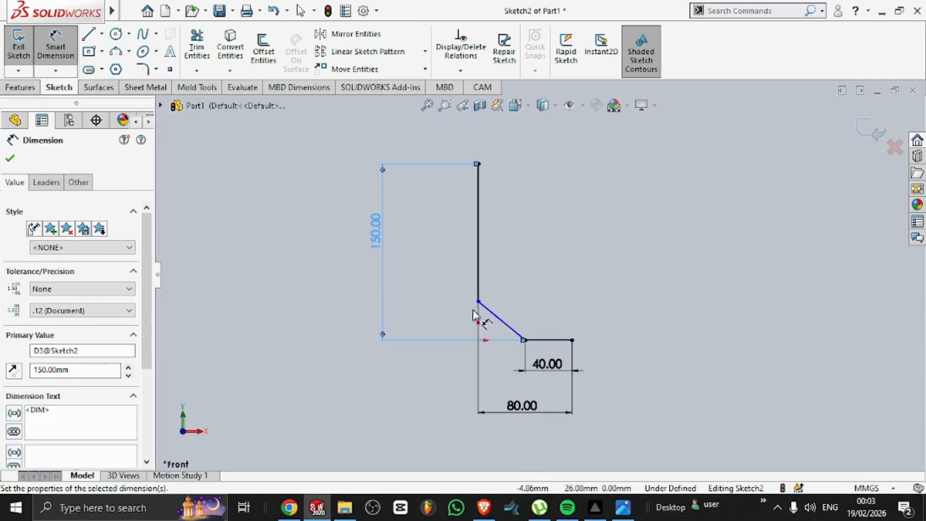
# - Set the outer angle between the slanted line and the horizontal line's extension to 60 degrees
pyautogui.click(495, 322)
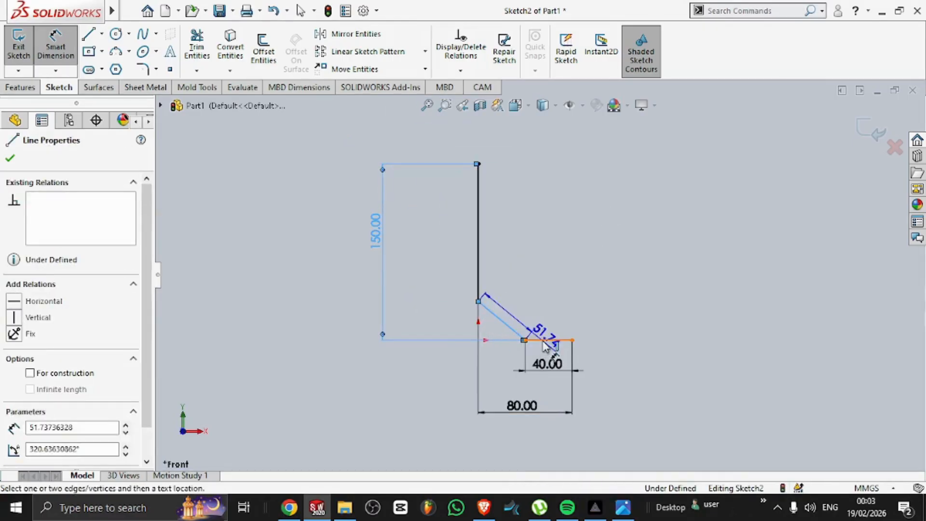
pyautogui.click(545, 340)
pyautogui.click(410, 311)
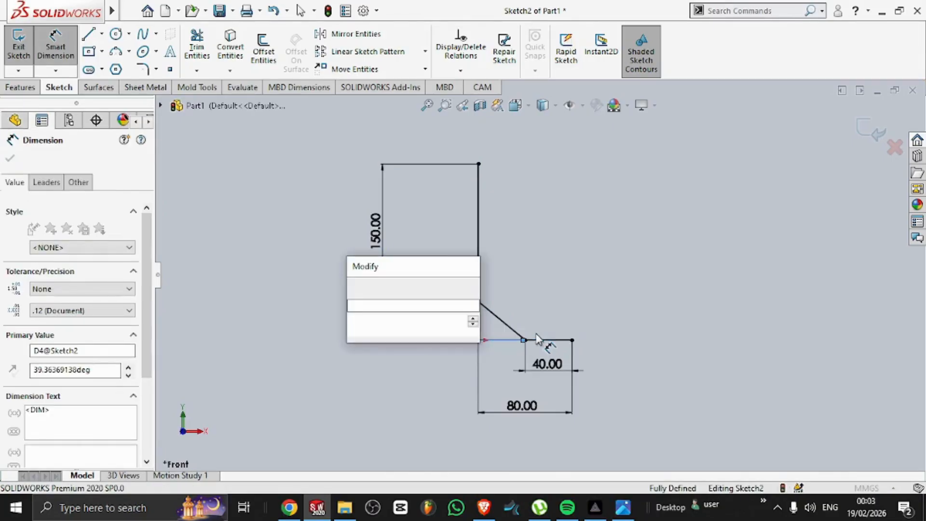
pyautogui.press('Return')
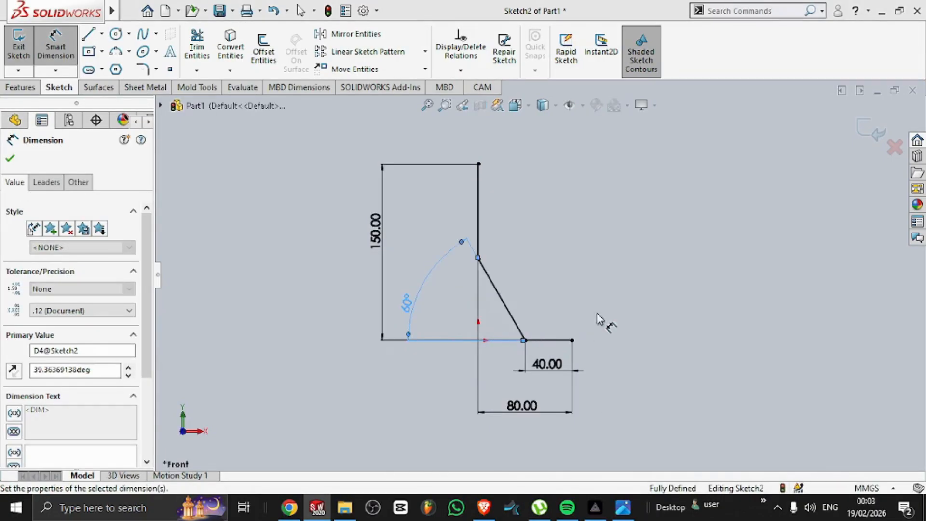
pyautogui.scroll(1, 596, 305)
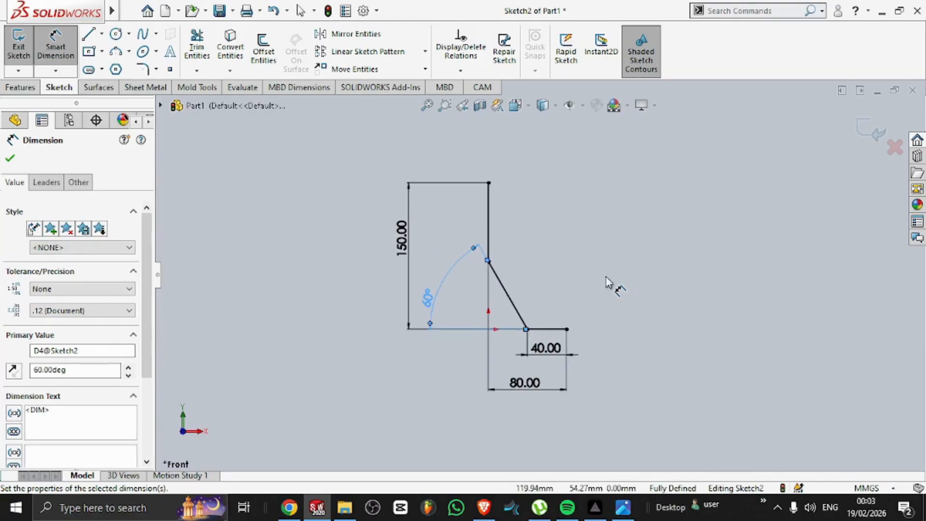
# - Finish the profile sketch and set the base flange to a 40 mm width with a Mid Plane end condition, consulting the reference drawing
pyautogui.click(868, 129)
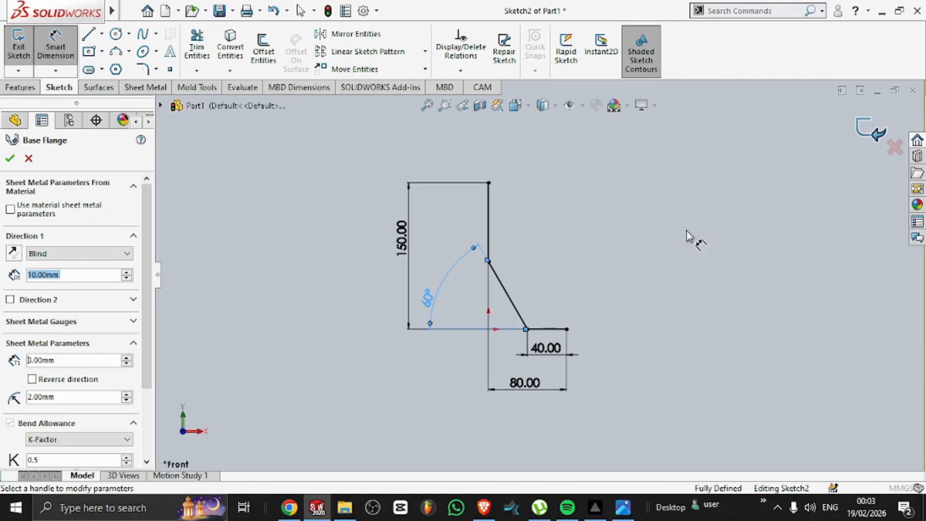
pyautogui.scroll(2, 627, 255)
pyautogui.scroll(-3, 592, 272)
pyautogui.scroll(-2, 538, 279)
pyautogui.scroll(3, 522, 255)
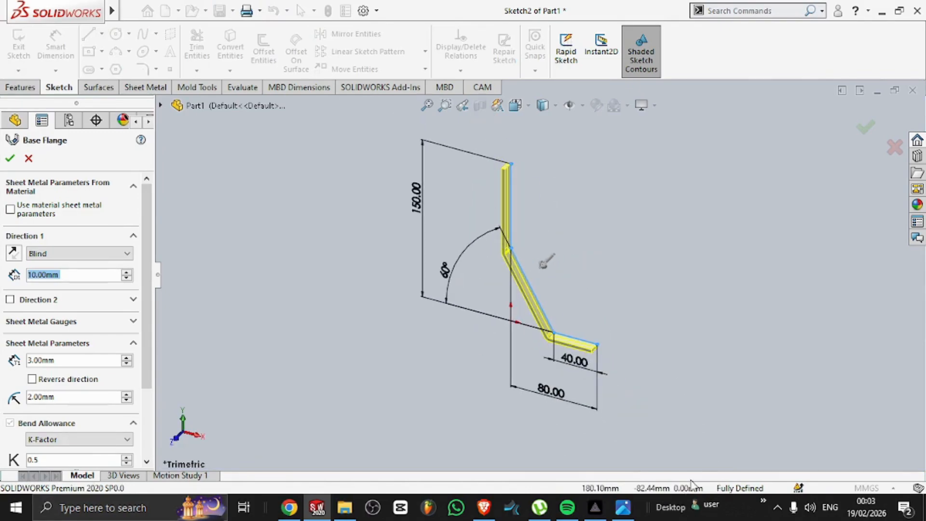
pyautogui.click(623, 508)
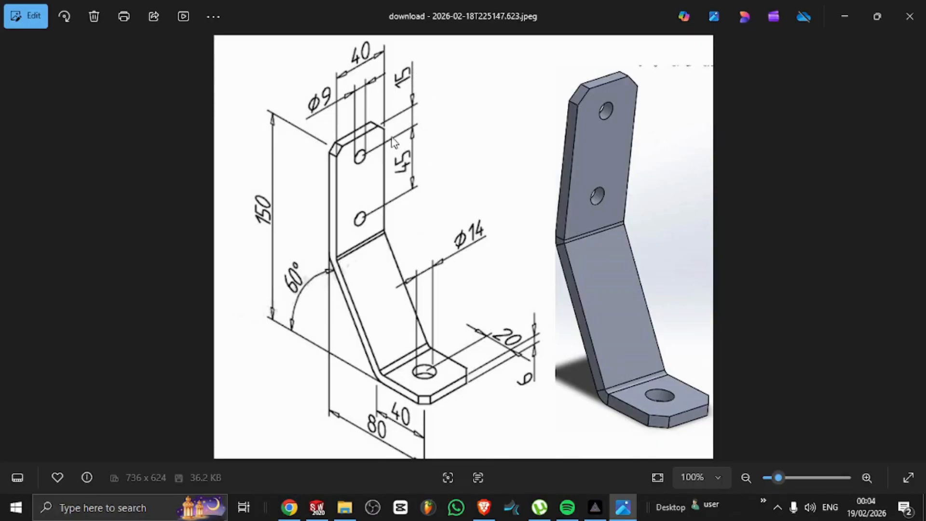
pyautogui.click(317, 507)
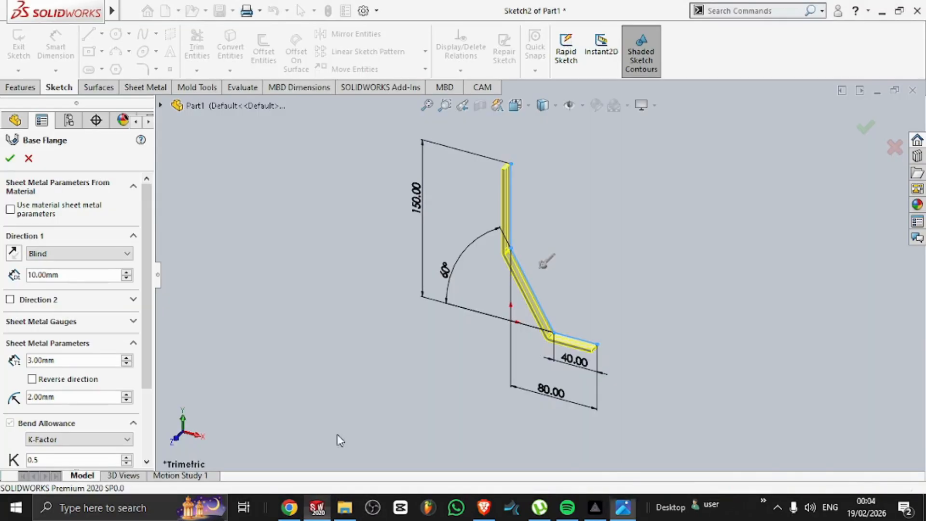
pyautogui.click(126, 273)
pyautogui.click(126, 274)
pyautogui.click(127, 273)
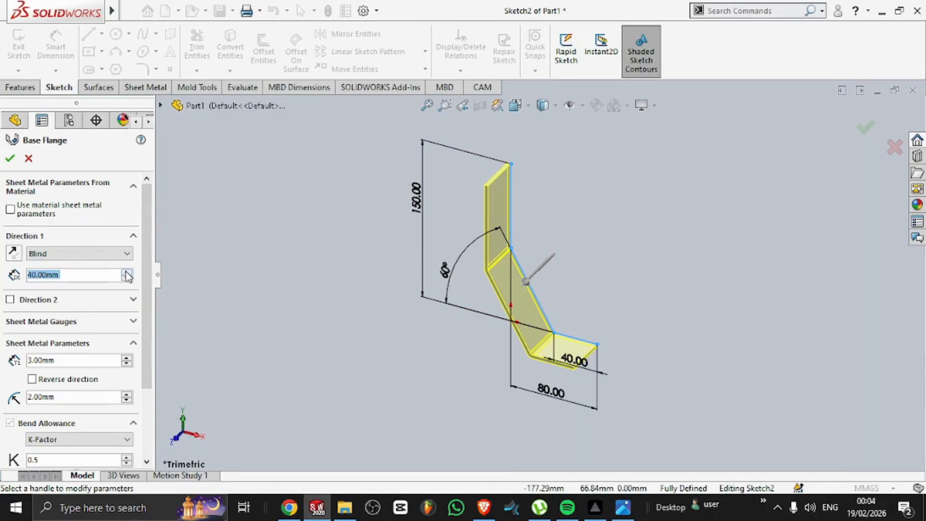
pyautogui.click(128, 253)
pyautogui.click(121, 300)
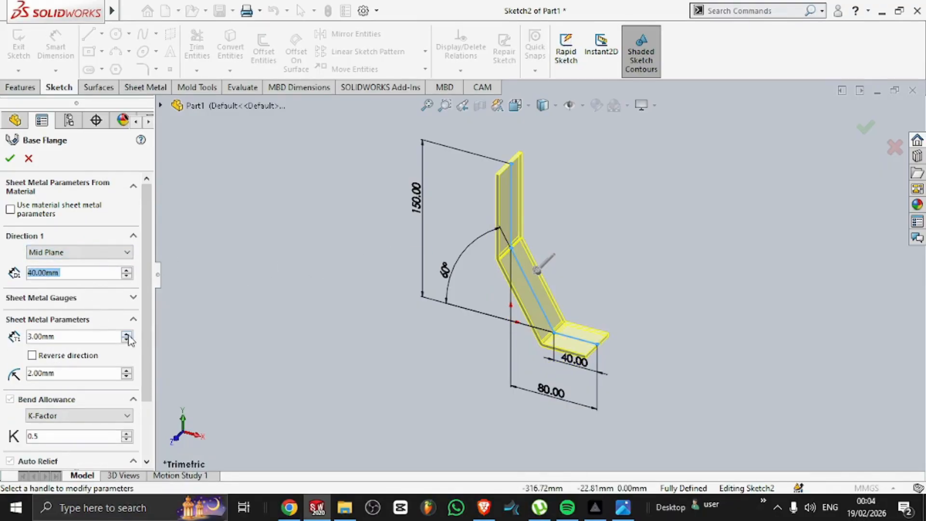
# - Set the sheet metal thickness to 6 mm, recheck the reference drawing and create the base flange
pyautogui.click(127, 336)
pyautogui.click(126, 335)
pyautogui.click(127, 335)
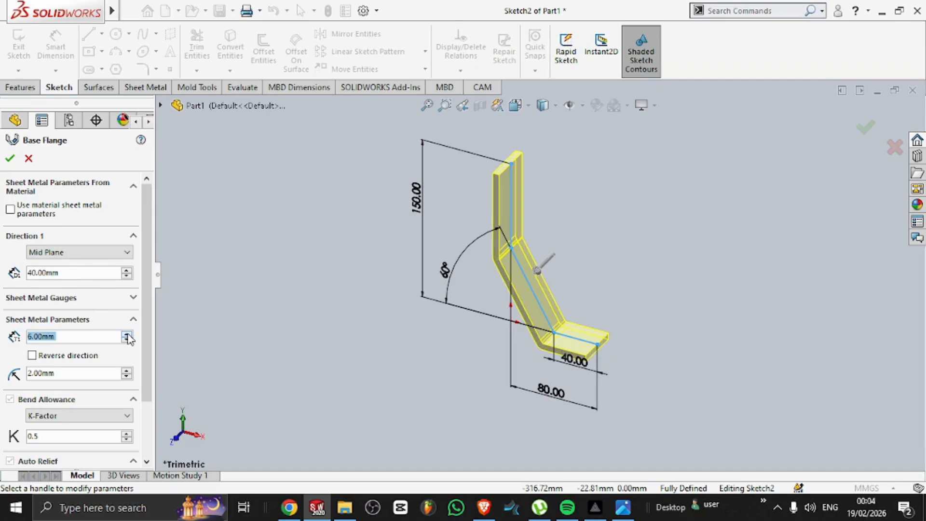
pyautogui.click(10, 159)
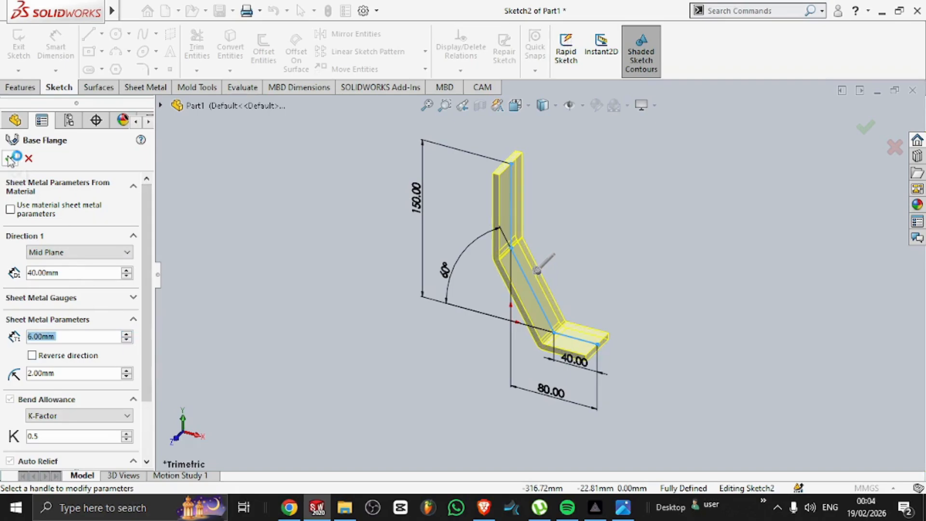
pyautogui.click(623, 517)
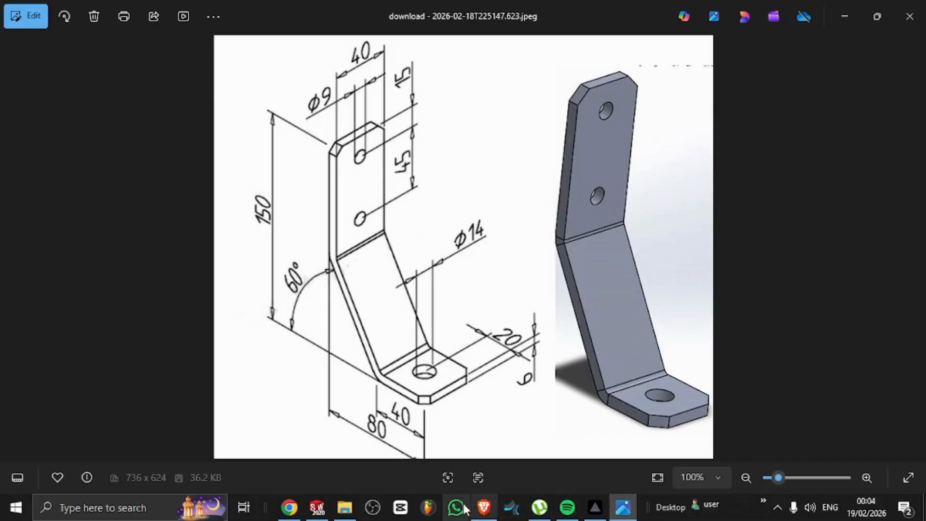
pyautogui.click(311, 513)
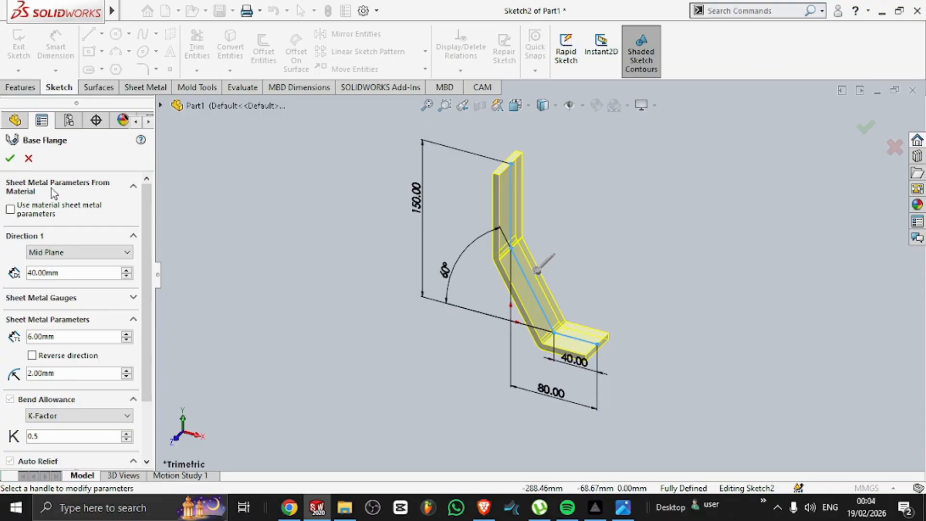
pyautogui.click(10, 158)
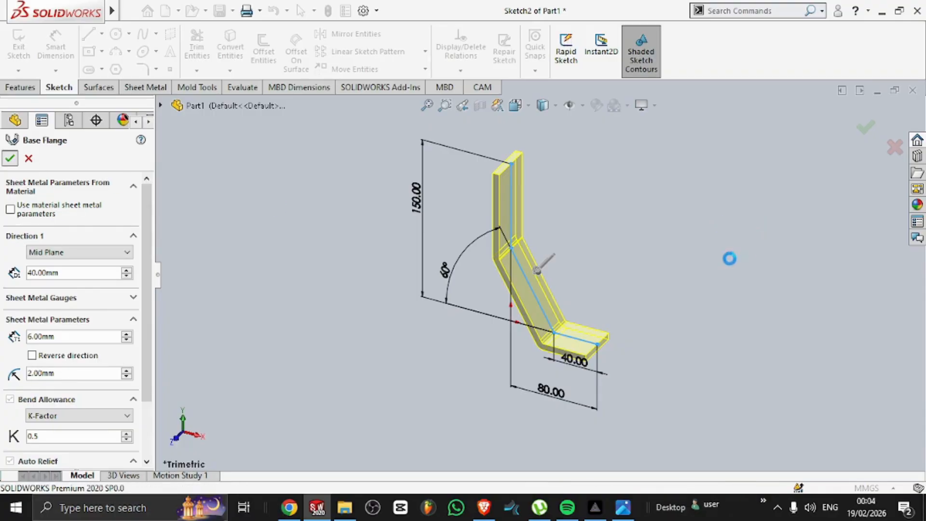
# - Check the reference drawing and sketch a circle about 17 mm in diameter at the centre of the lower flange's upper face
pyautogui.scroll(-4, 554, 251)
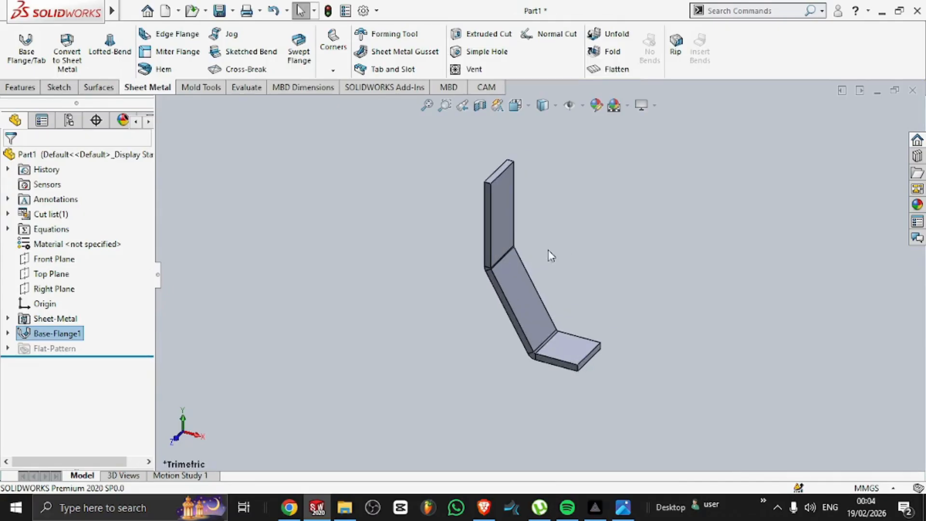
pyautogui.moveTo(517, 284); pyautogui.dragTo(428, 254, button='middle')
pyautogui.scroll(3, 497, 294)
pyautogui.moveTo(496, 294); pyautogui.dragTo(537, 278, button='middle')
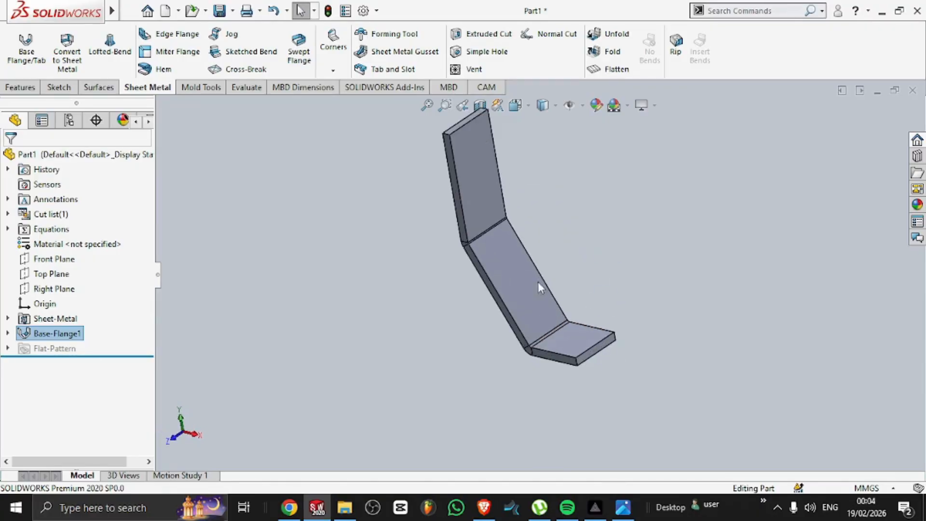
pyautogui.click(624, 508)
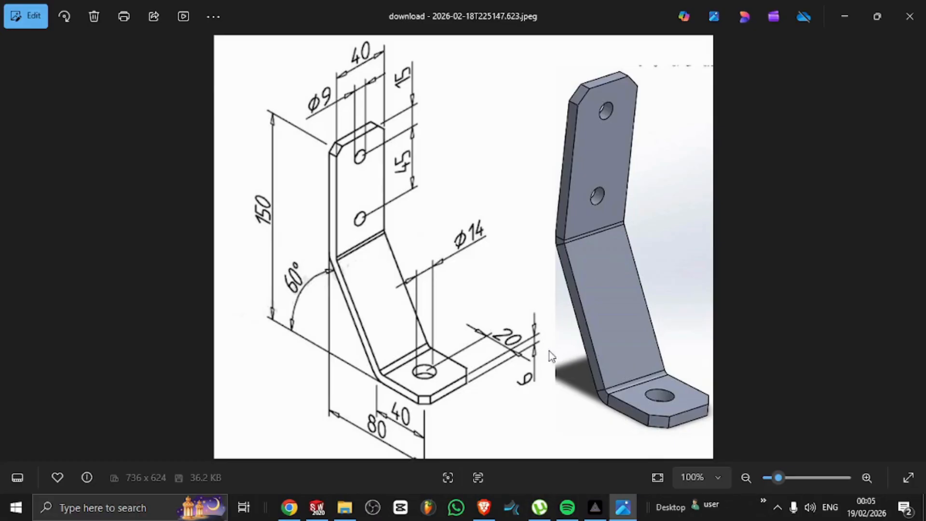
pyautogui.click(317, 507)
pyautogui.moveTo(579, 312); pyautogui.dragTo(525, 294, button='middle')
pyautogui.click(525, 291)
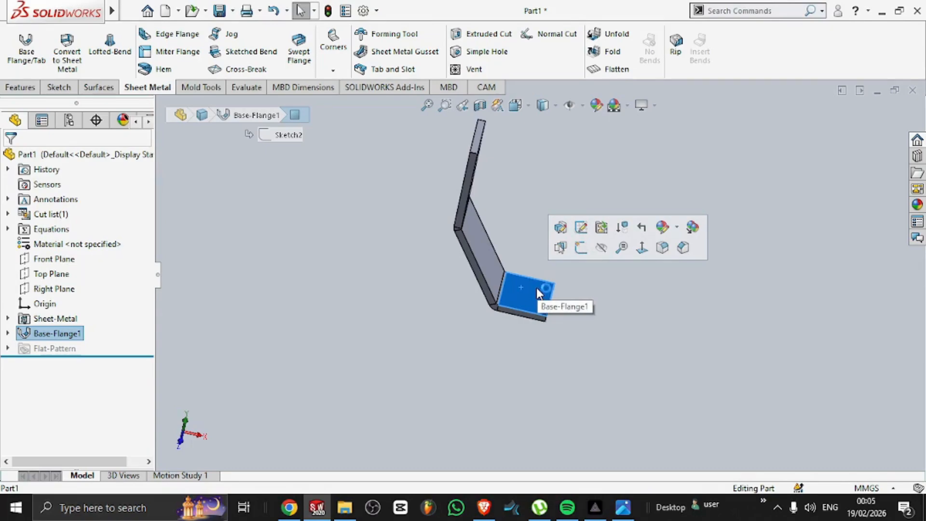
pyautogui.click(581, 246)
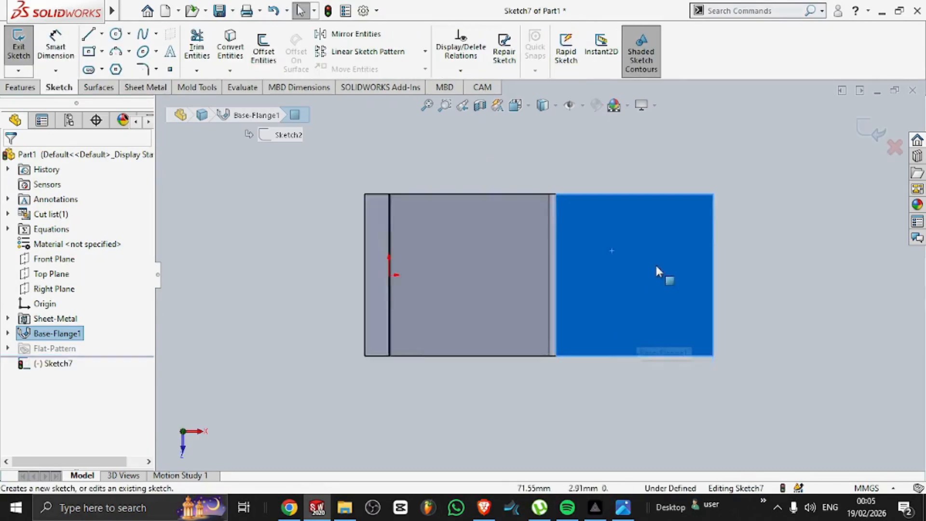
pyautogui.click(114, 35)
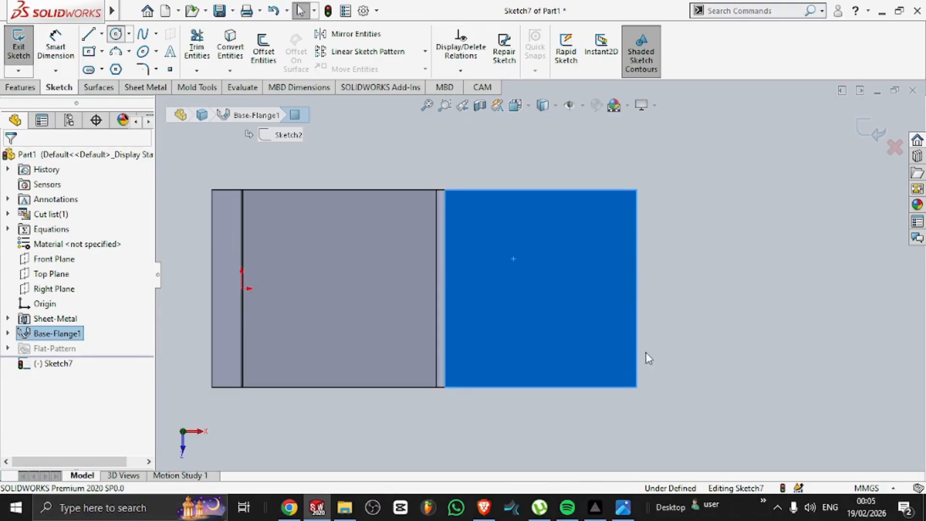
pyautogui.click(542, 288)
pyautogui.click(581, 319)
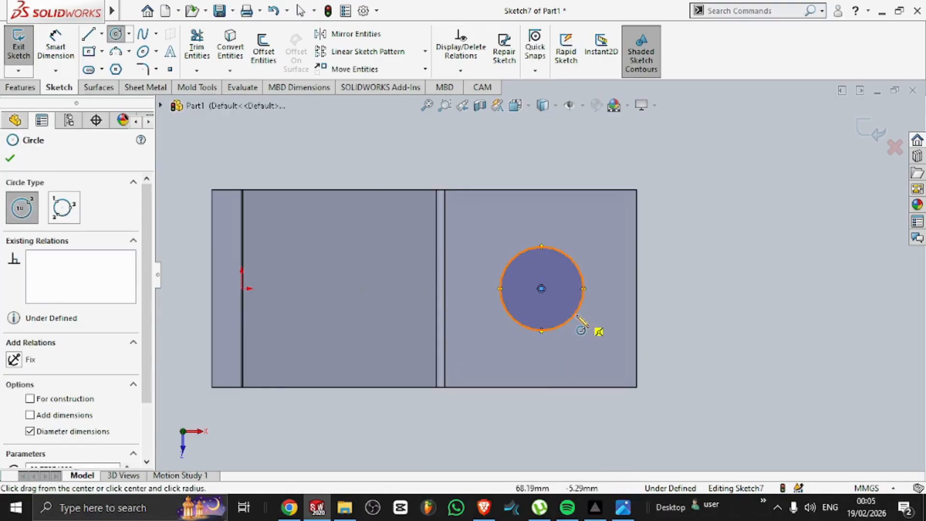
# - Set the circle's diameter to 14 mm and place its centre 20 mm from the lower flange's outer edge
pyautogui.click(54, 47)
pyautogui.click(583, 305)
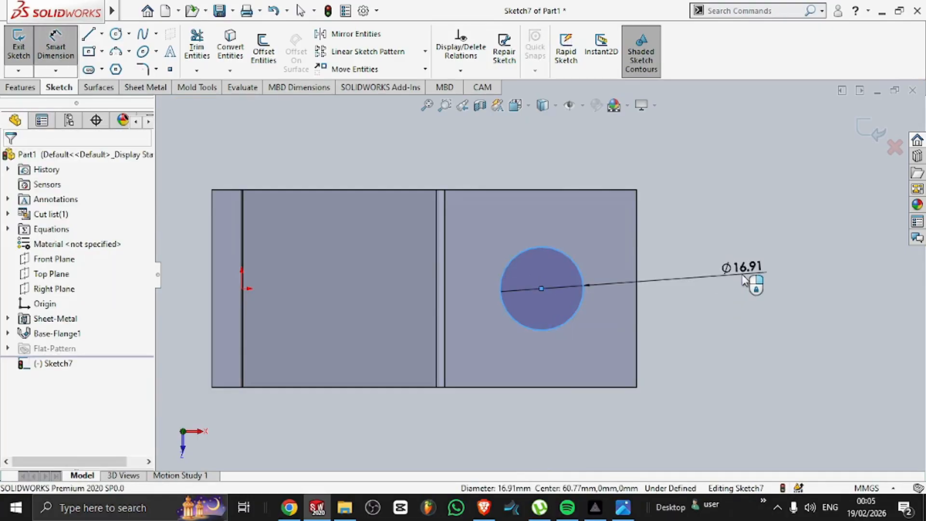
pyautogui.click(743, 280)
pyautogui.press('Return')
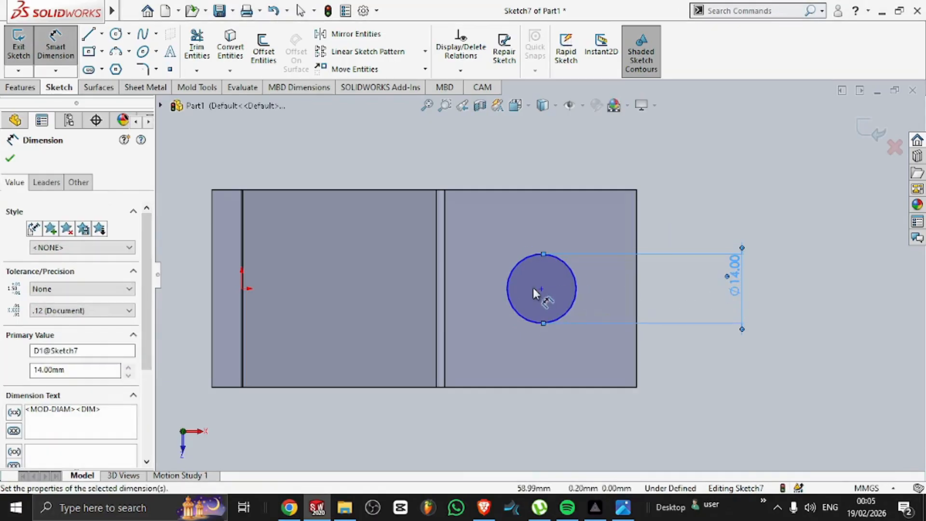
pyautogui.click(637, 296)
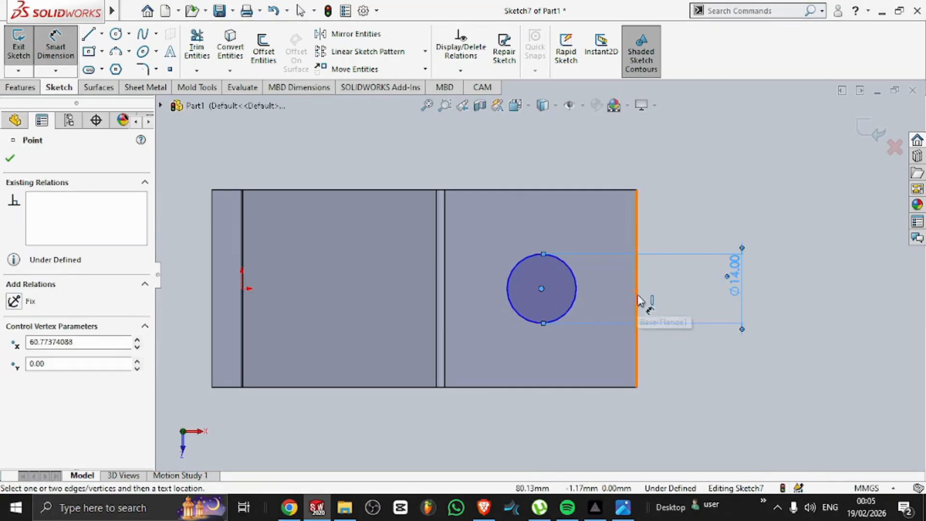
pyautogui.click(627, 139)
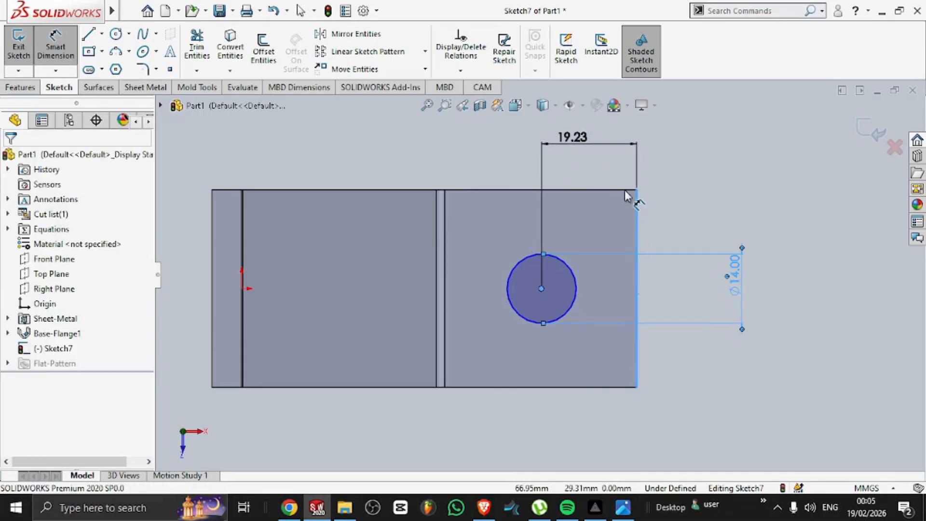
pyautogui.write('20')
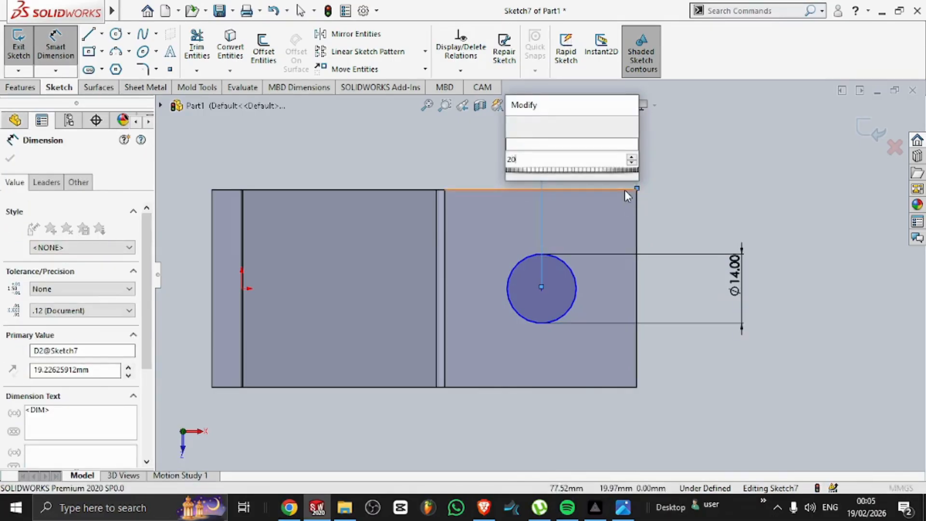
pyautogui.press('Return')
# - Cut the circle through the lower flange with a Blind Extruded Cut linked to the sheet thickness
pyautogui.scroll(-2, 416, 73)
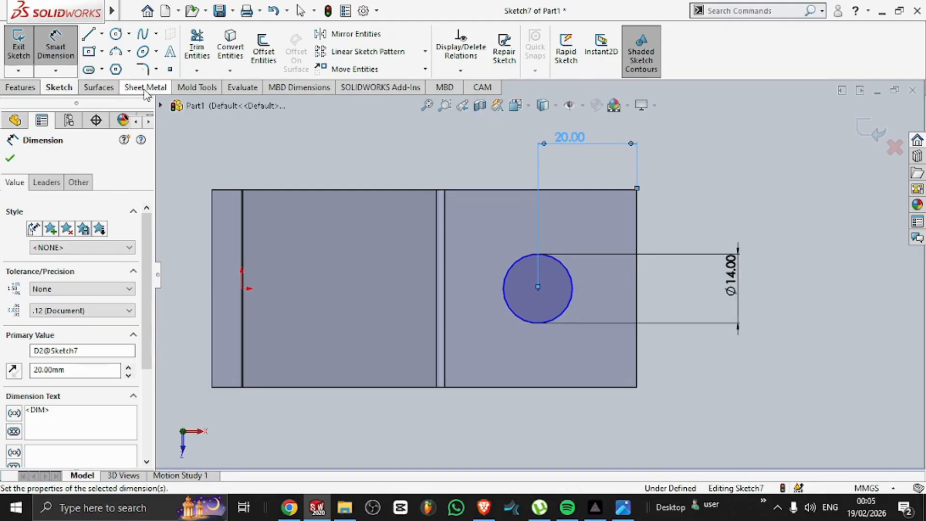
pyautogui.click(489, 35)
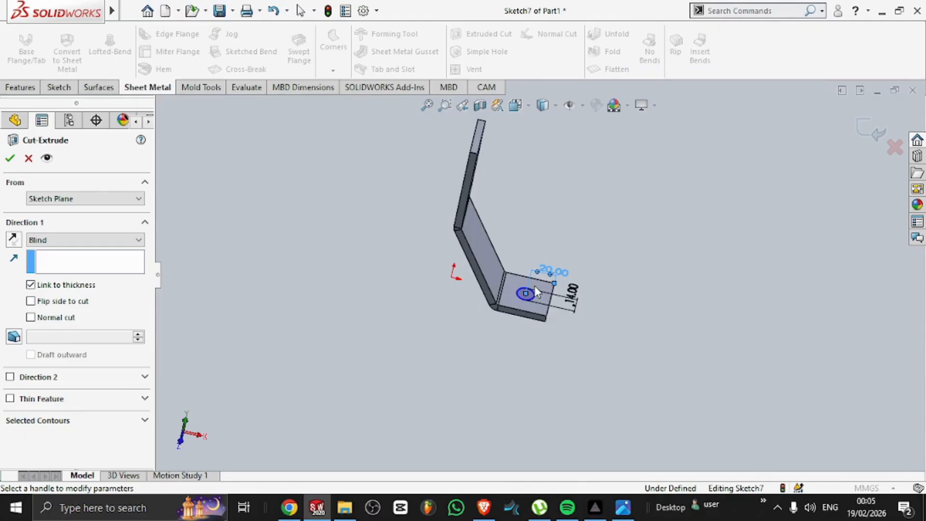
pyautogui.scroll(-5, 535, 285)
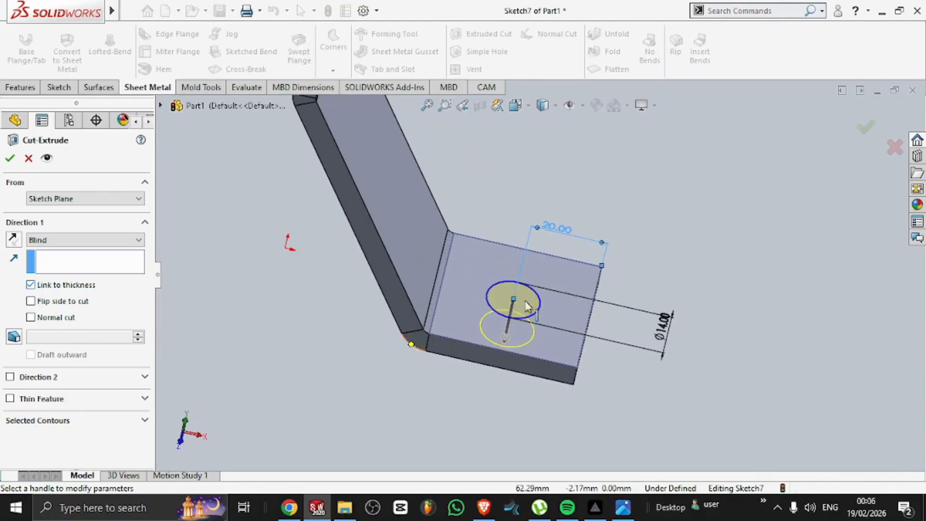
pyautogui.click(9, 162)
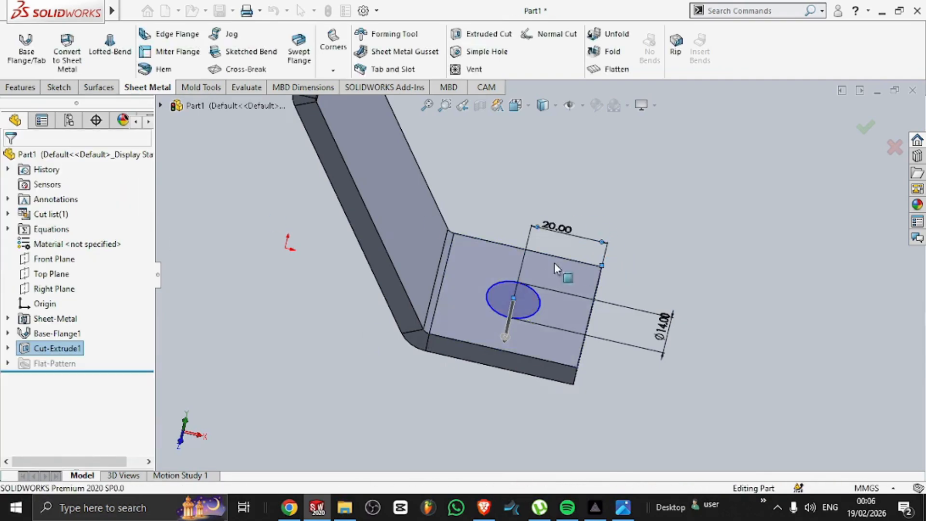
# - Sketch two vertically aligned circles, about 9 mm and 11 mm in diameter, on the centreline of the vertical flange's face
pyautogui.moveTo(587, 253); pyautogui.dragTo(505, 183, button='middle')
pyautogui.click(504, 179)
pyautogui.click(566, 139)
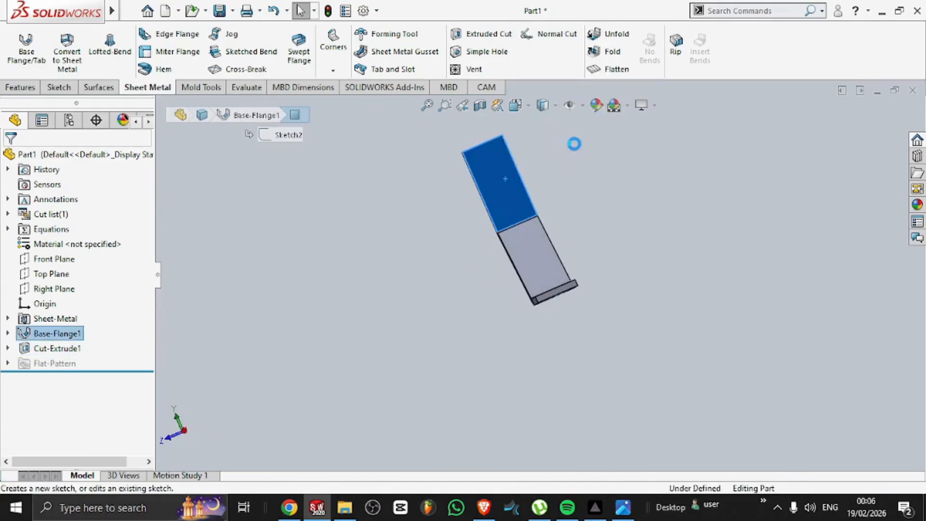
pyautogui.scroll(-1, 521, 414)
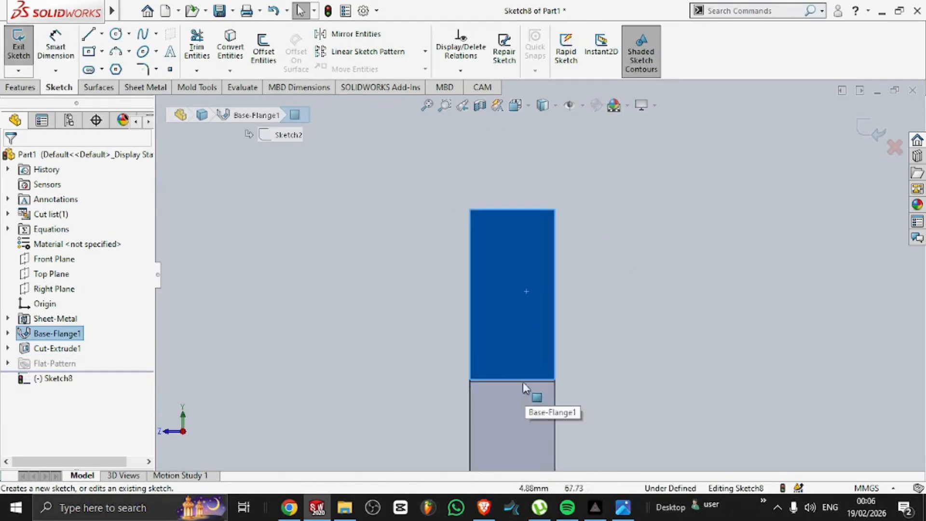
pyautogui.click(118, 35)
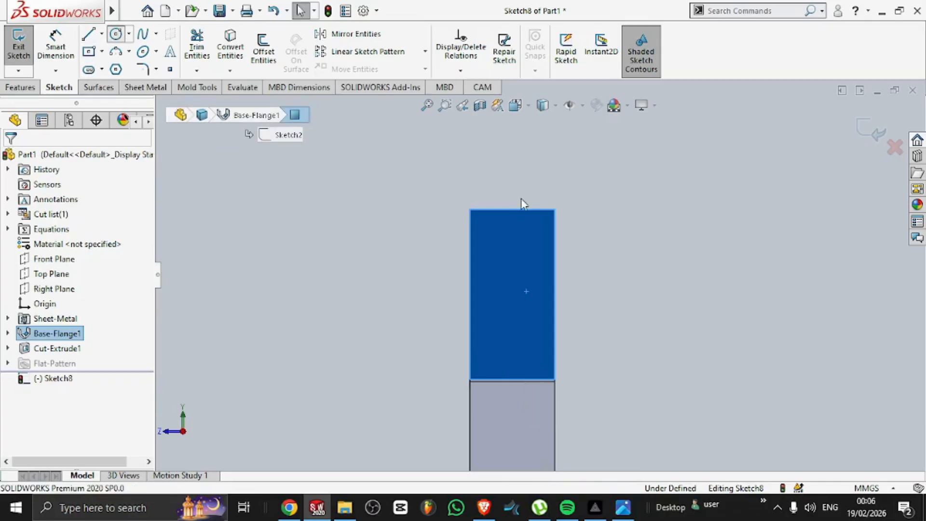
pyautogui.click(512, 243)
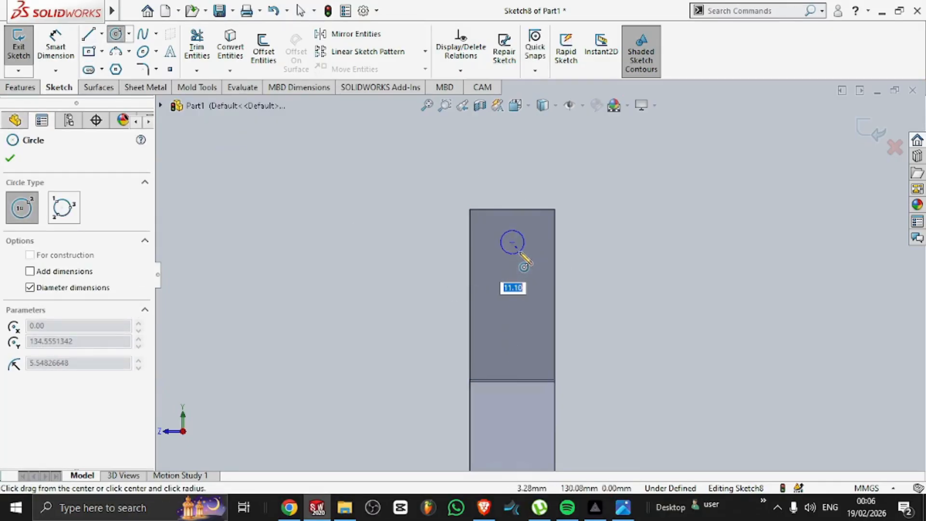
pyautogui.click(520, 253)
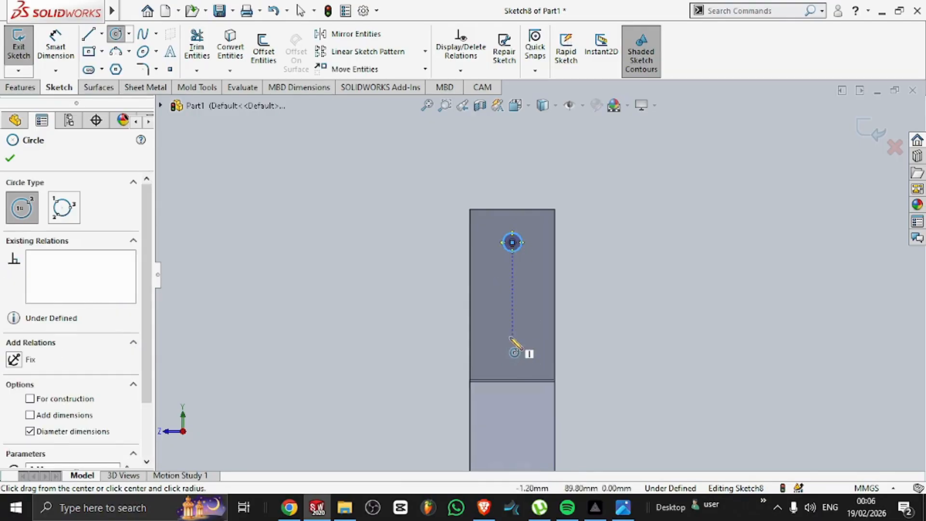
pyautogui.click(513, 338)
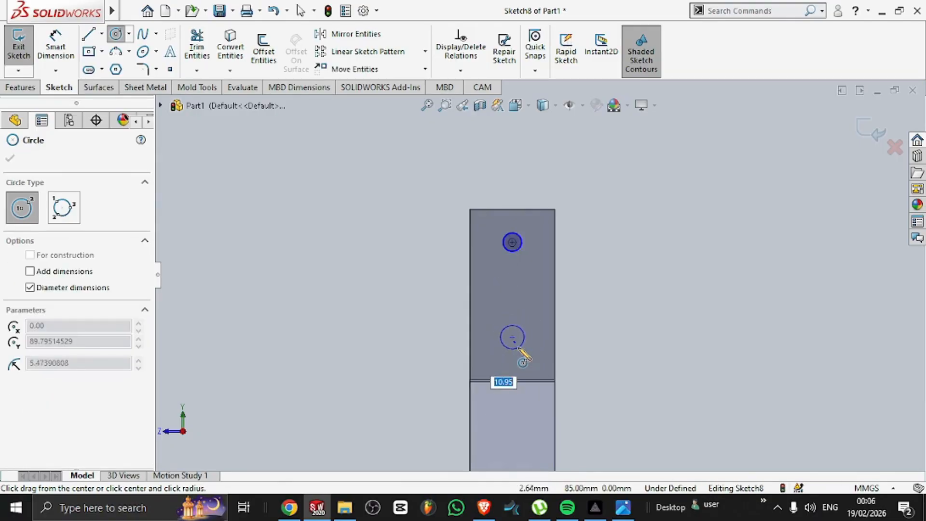
pyautogui.click(520, 349)
# - Set the upper circle's diameter to 9 mm
pyautogui.click(56, 48)
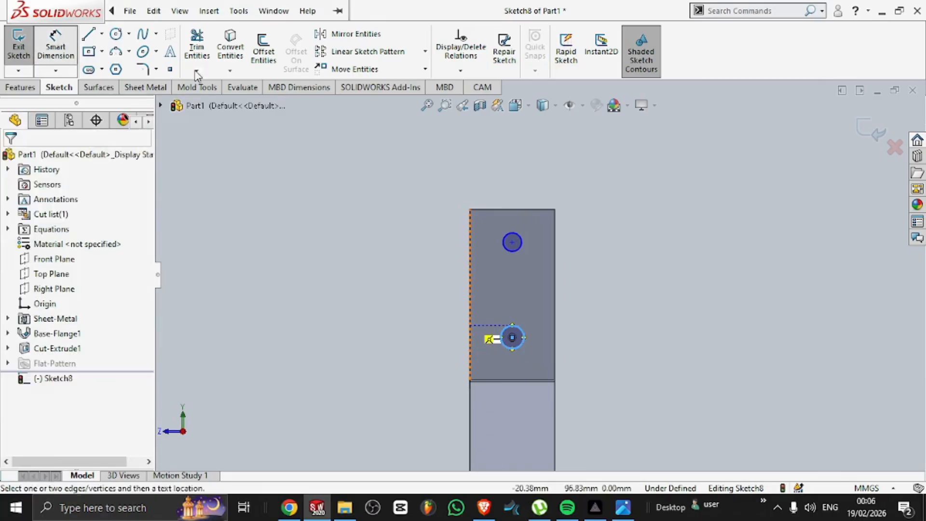
pyautogui.click(518, 249)
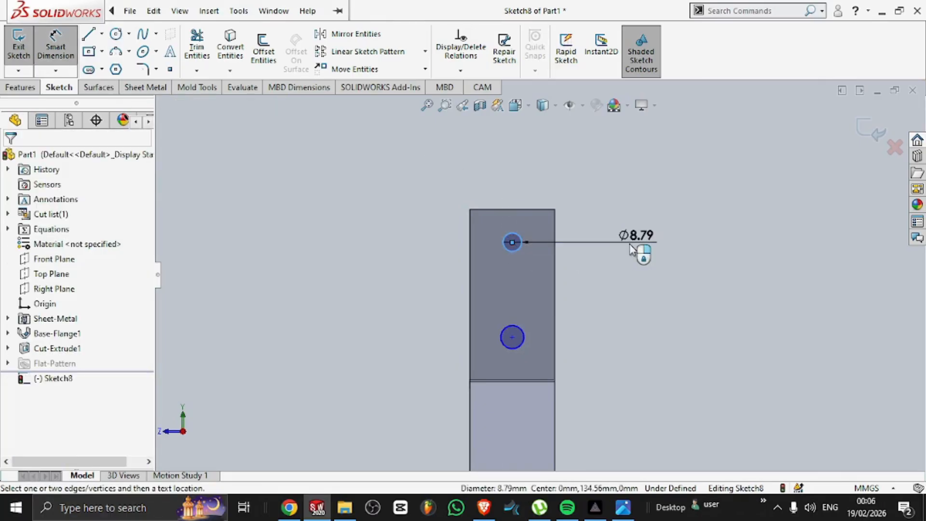
pyautogui.click(632, 248)
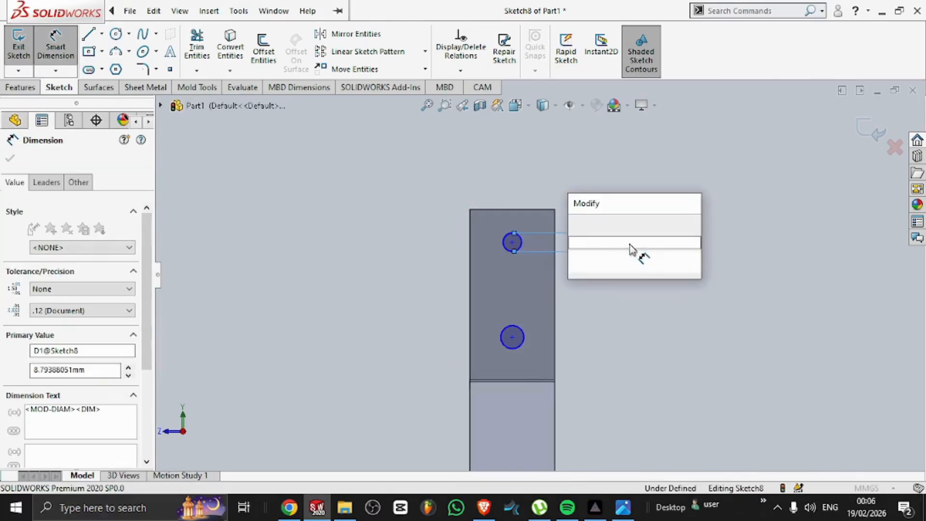
pyautogui.press('Return')
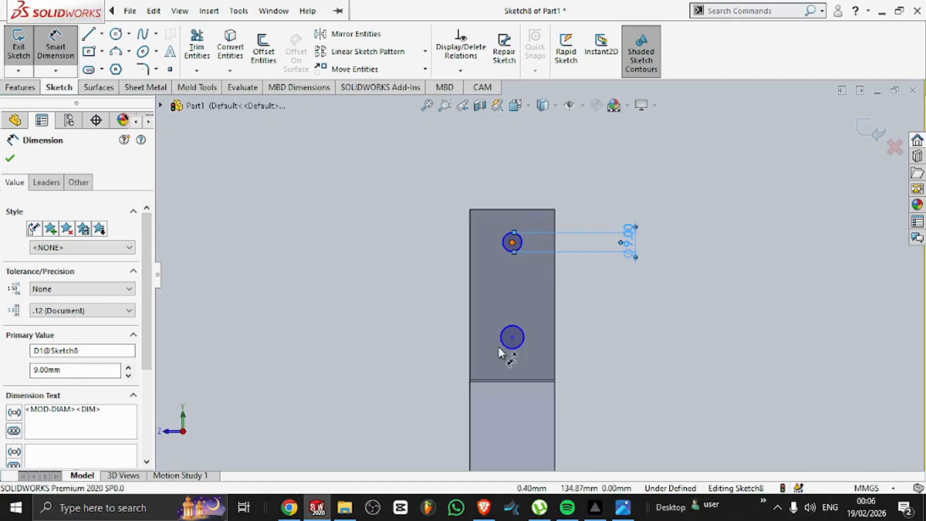
# - Set the vertical spacing between the two circles' centres to 45 mm
pyautogui.click(512, 337)
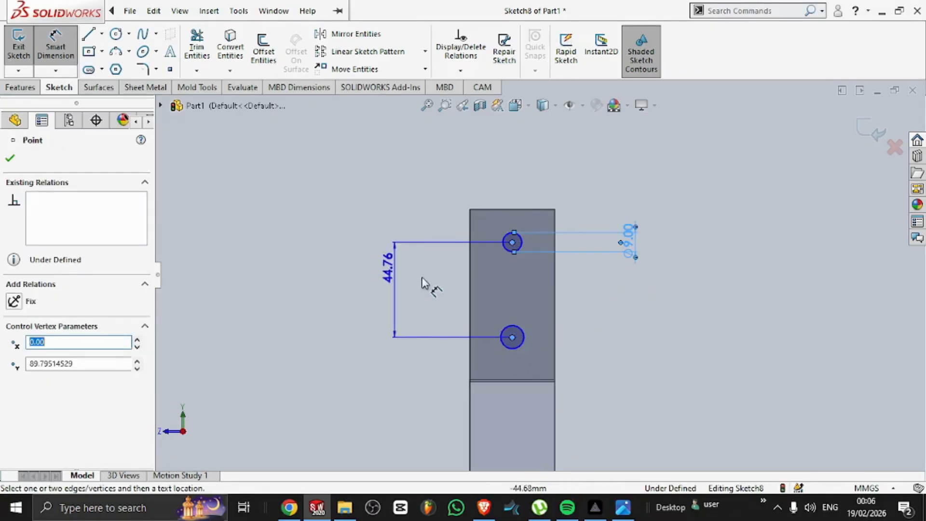
pyautogui.click(400, 308)
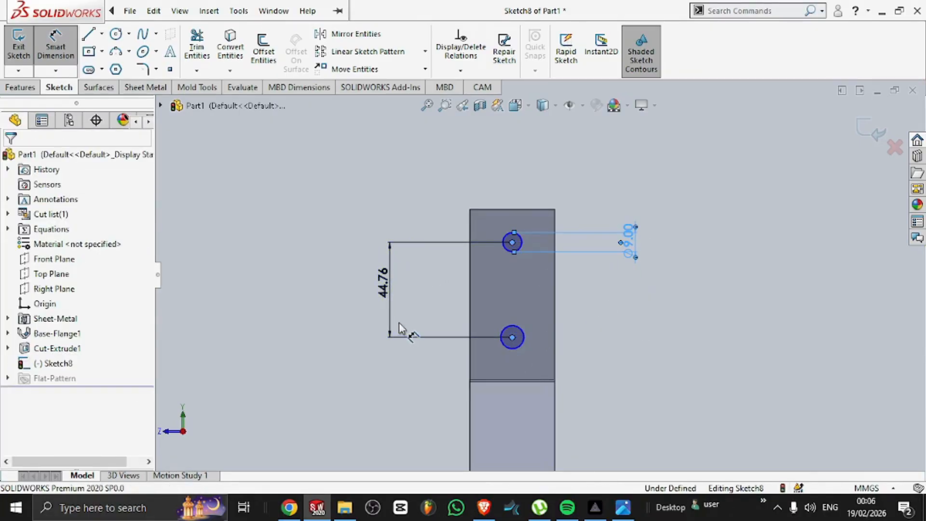
pyautogui.write('45')
pyautogui.press('Return')
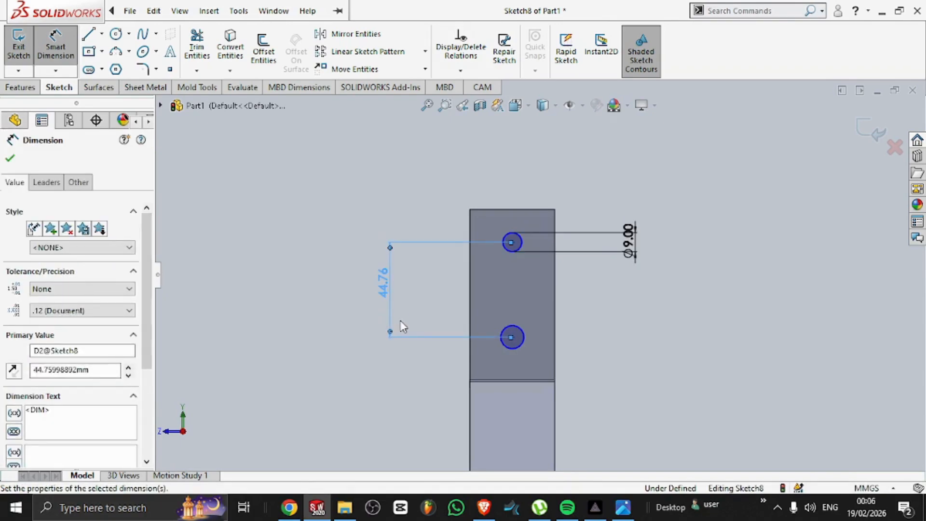
# - Try to relate the upper circle's centre to the vertical flange's upper edge, and delete the dimension reattached to that edge
pyautogui.click(512, 242)
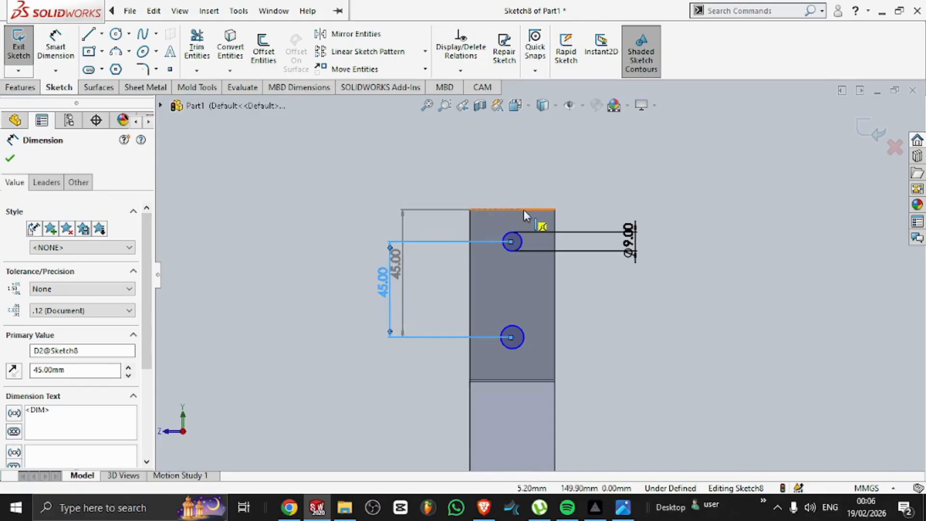
pyautogui.click(524, 210)
pyautogui.click(51, 42)
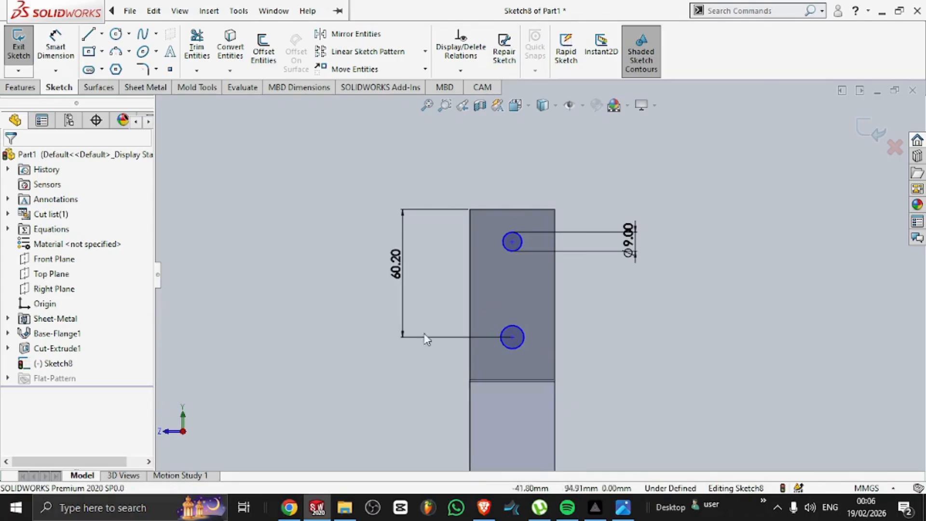
pyautogui.click(437, 344)
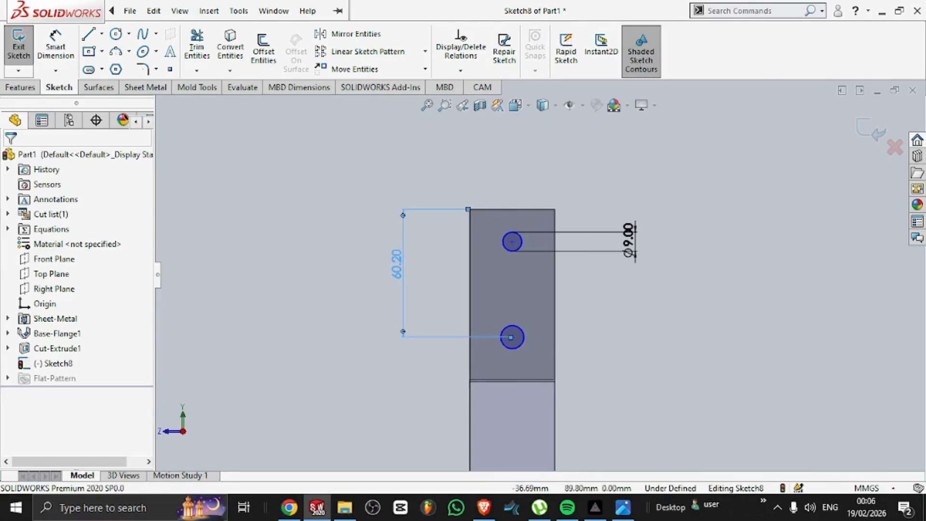
pyautogui.press('Delete')
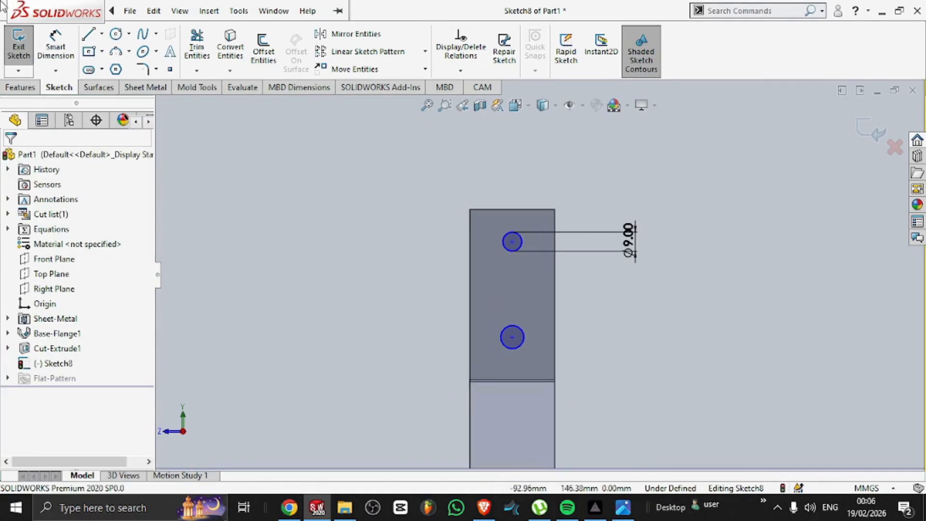
# - Dimension the vertical spacing between the two circles' centres at 45 mm
pyautogui.click(55, 48)
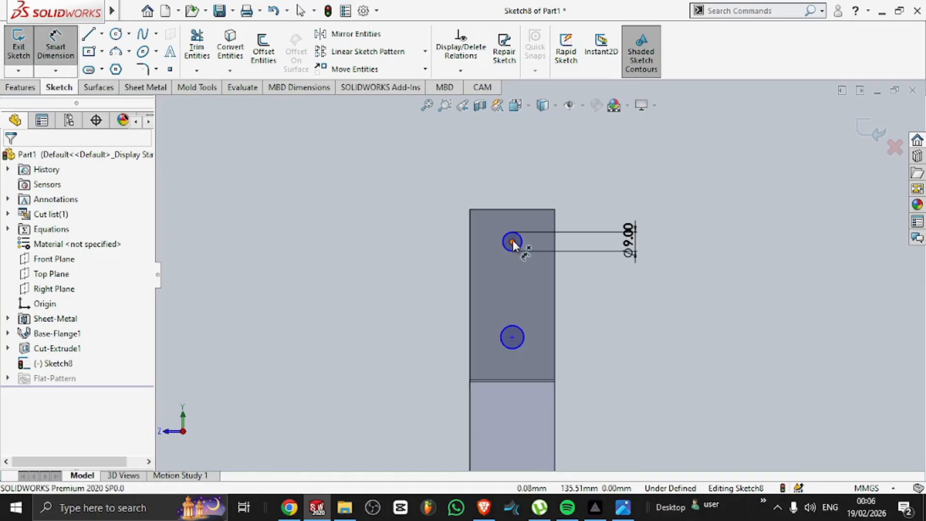
pyautogui.click(513, 337)
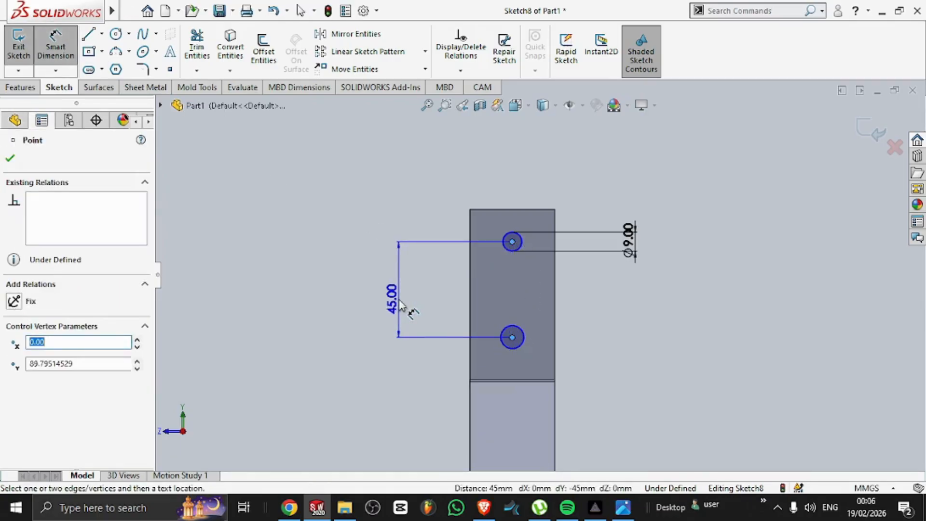
pyautogui.click(410, 309)
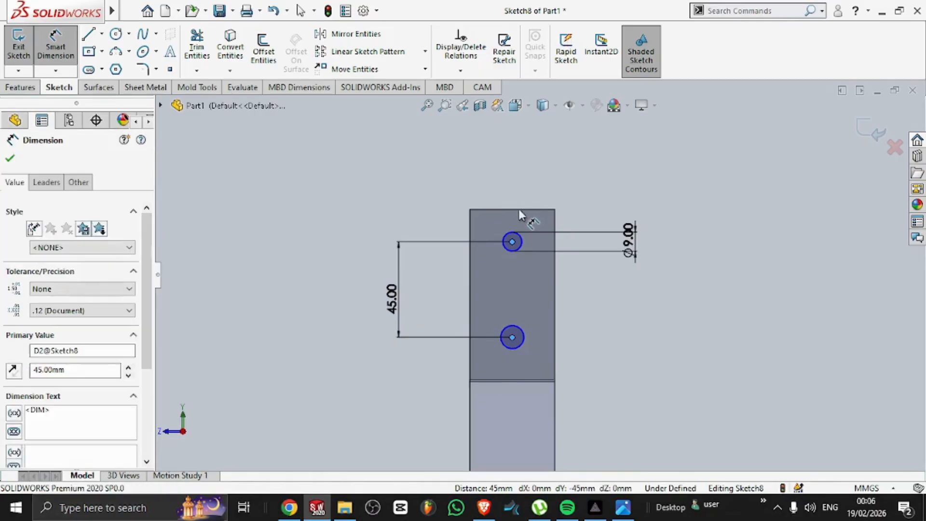
pyautogui.click(342, 281)
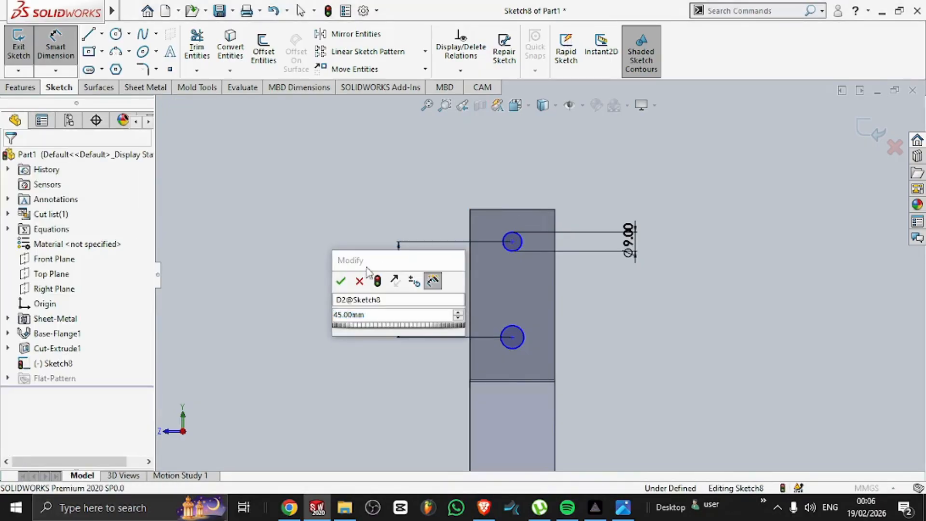
pyautogui.click(341, 280)
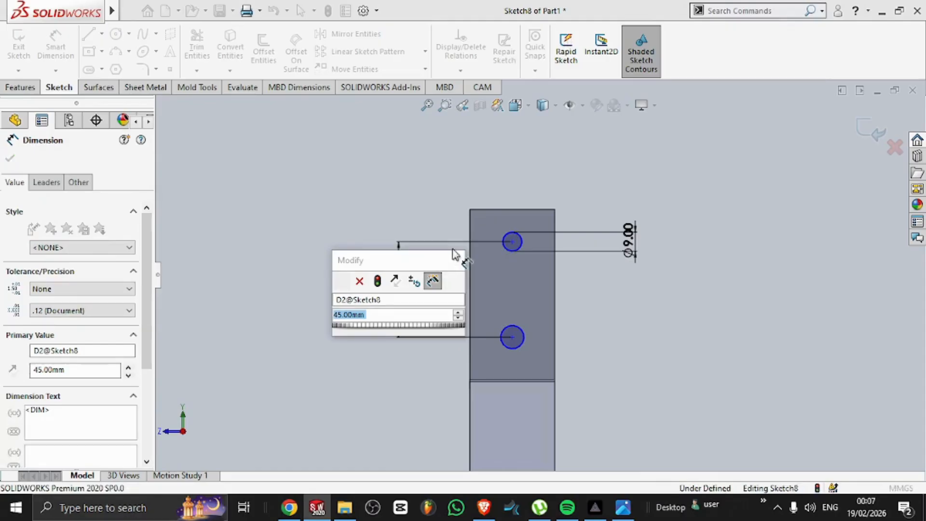
# - Dimension the upper circle's centre 15 mm below the vertical flange's upper edge
pyautogui.click(543, 210)
pyautogui.click(512, 241)
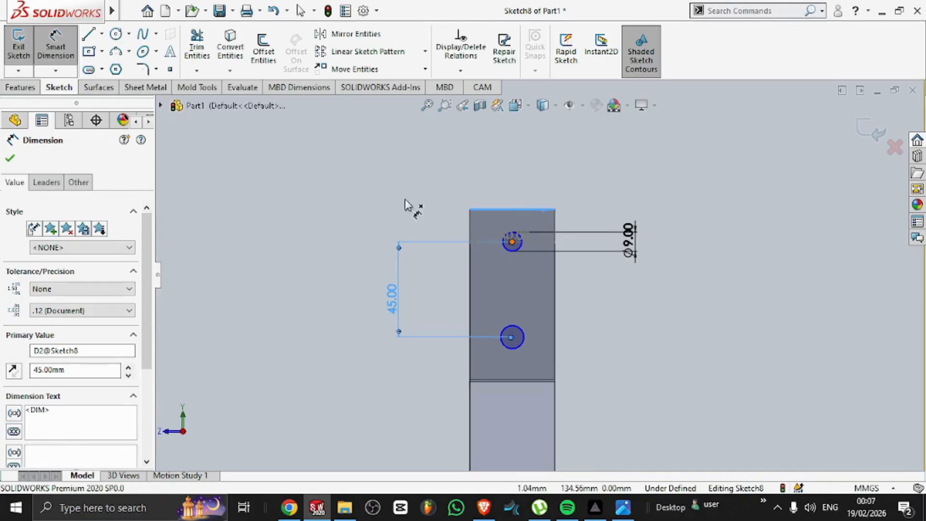
pyautogui.click(361, 225)
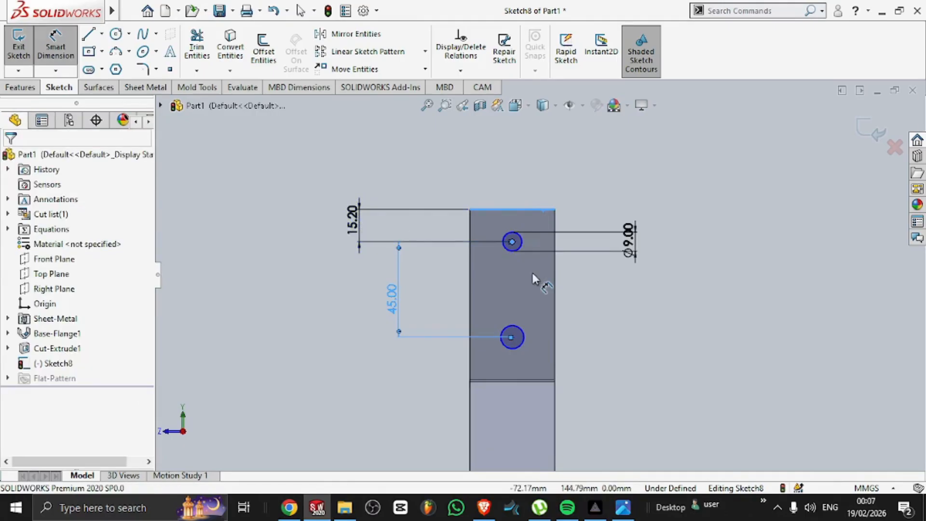
pyautogui.write('15')
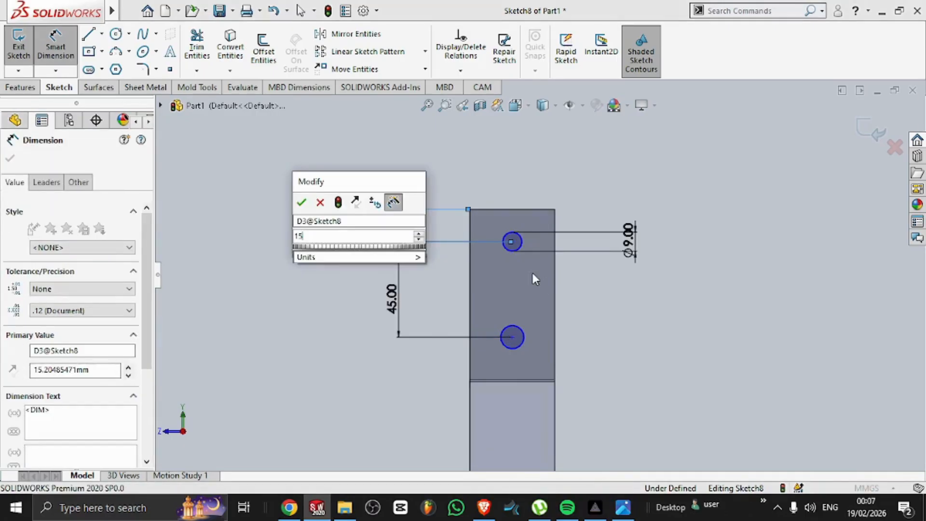
pyautogui.press('Return')
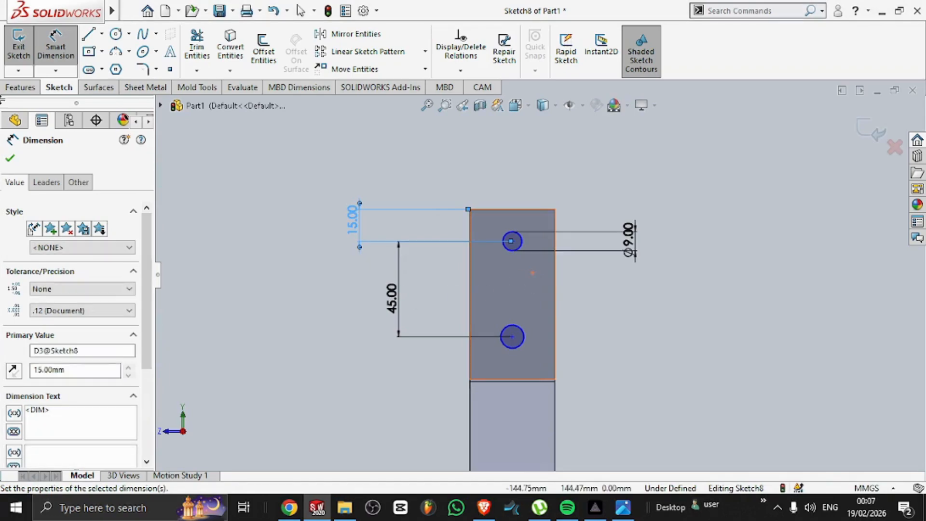
pyautogui.click(10, 160)
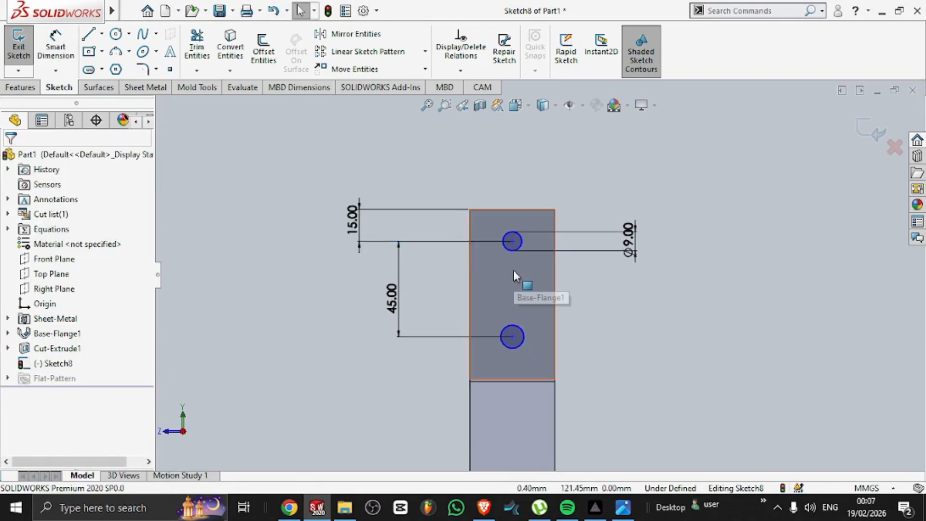
# - Add an Equal relation between the upper and lower circles
pyautogui.click(514, 253)
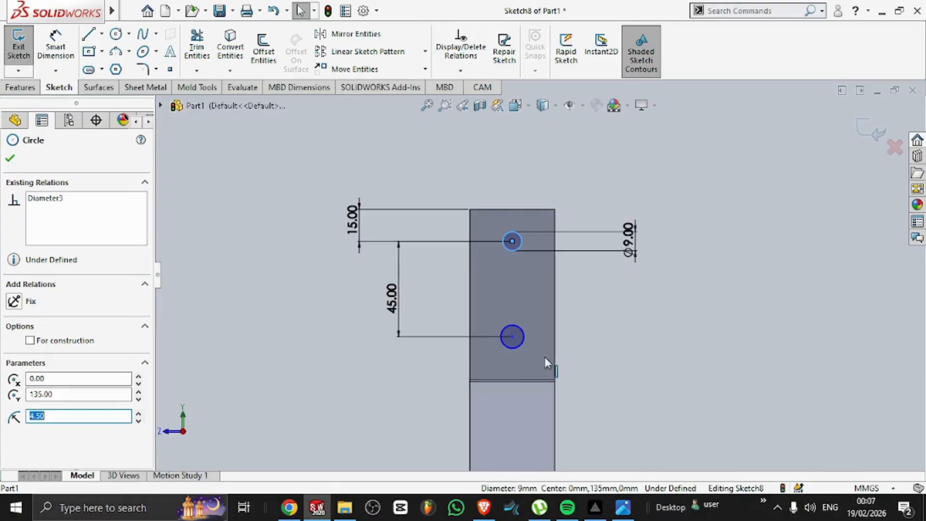
pyautogui.click(522, 343)
pyautogui.keyDown('ctrl'); pyautogui.click(521, 342); pyautogui.keyUp('ctrl')
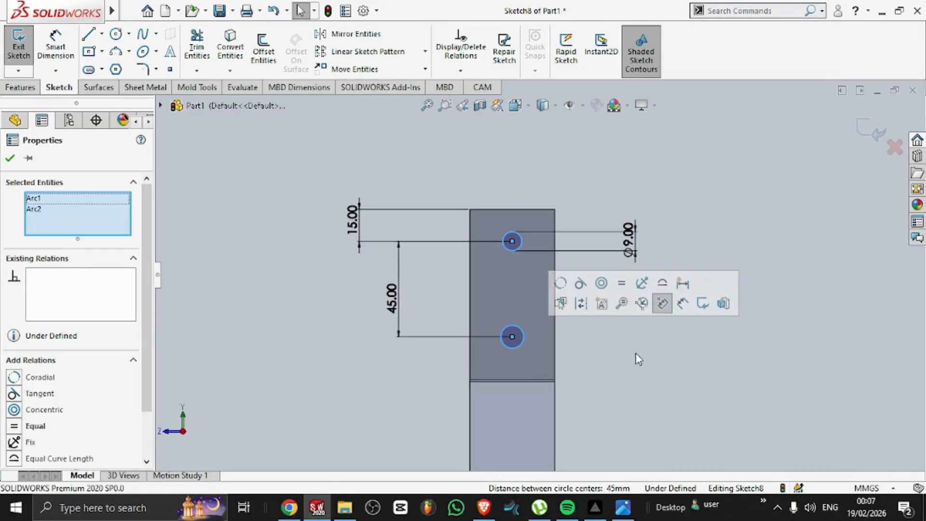
pyautogui.click(15, 426)
pyautogui.click(9, 158)
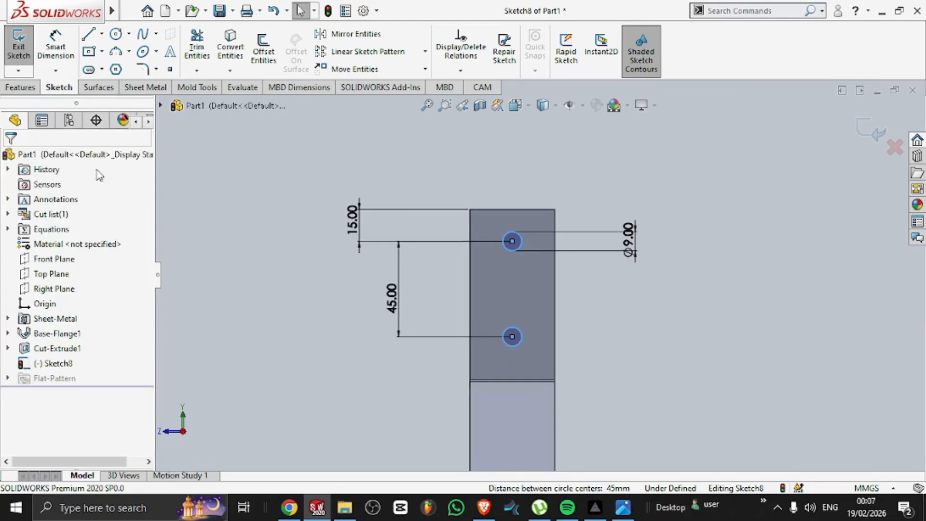
# - Cut both circles through the vertical flange with an Extruded Cut linked to the sheet thickness
pyautogui.click(151, 88)
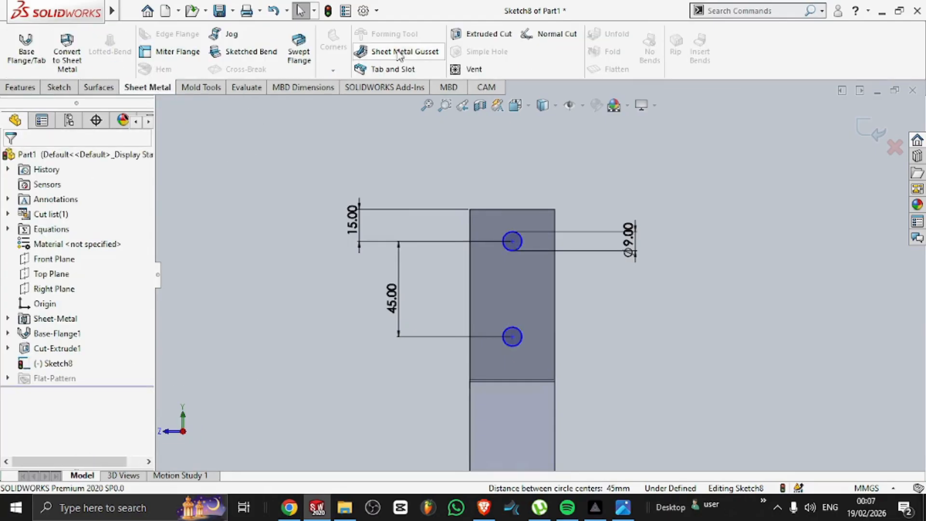
pyautogui.click(467, 38)
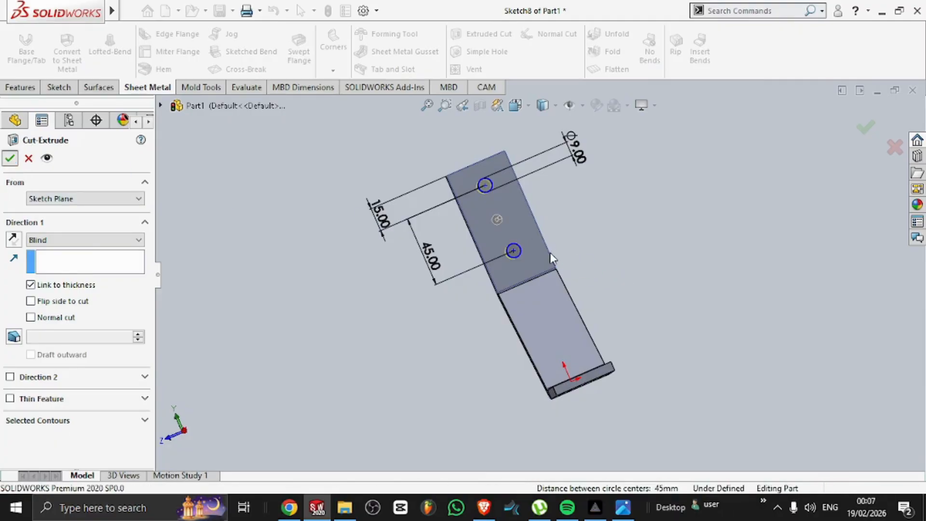
pyautogui.press('Return')
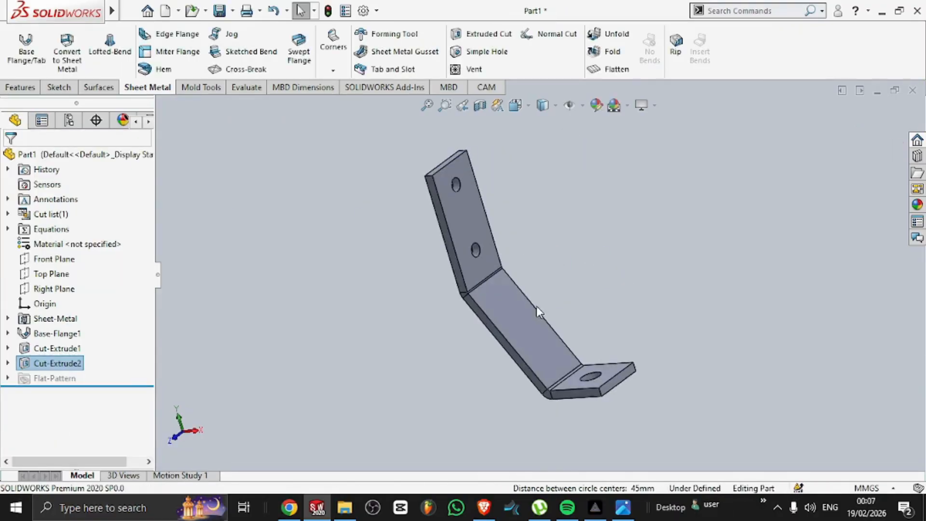
# - Check the reference drawing and start a Chamfer on the two upper corner edges of the vertical flange
pyautogui.click(613, 501)
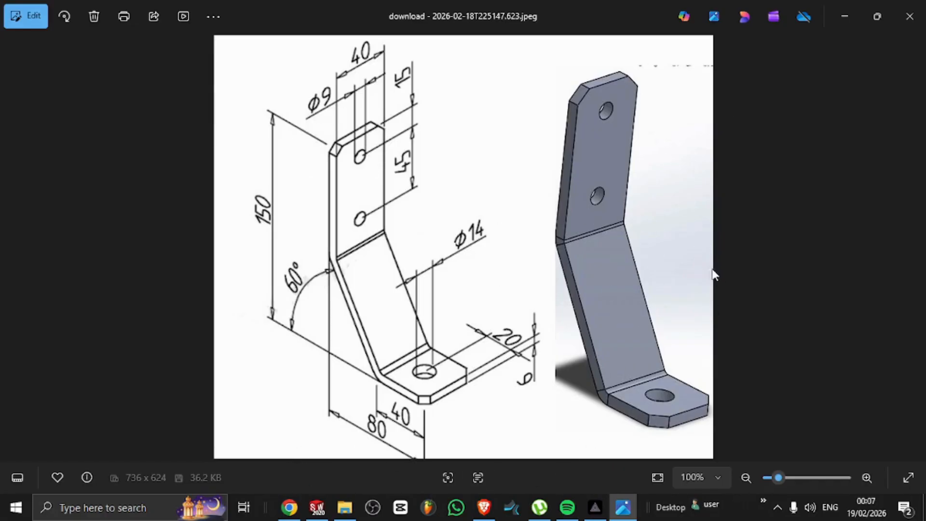
pyautogui.click(317, 507)
pyautogui.scroll(-3, 519, 215)
pyautogui.moveTo(556, 233); pyautogui.dragTo(523, 288, button='middle')
pyautogui.scroll(-4, 539, 230)
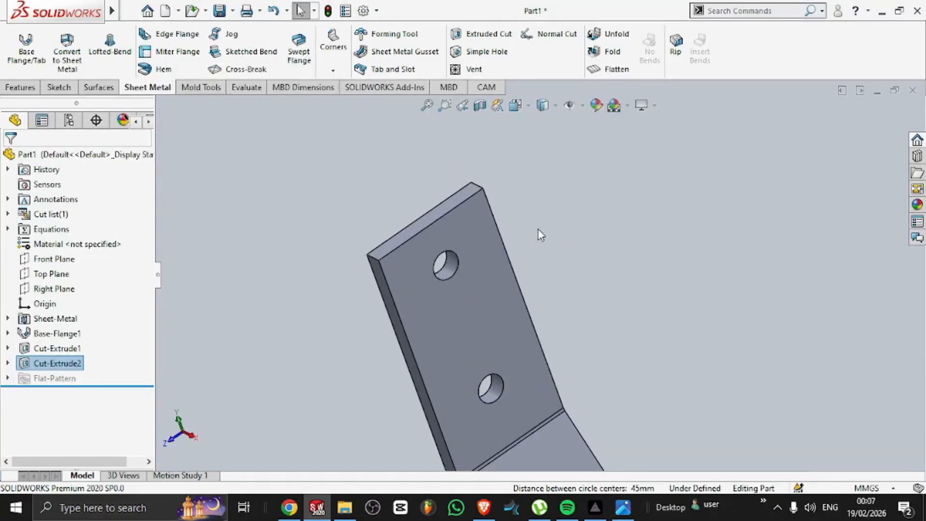
pyautogui.click(22, 88)
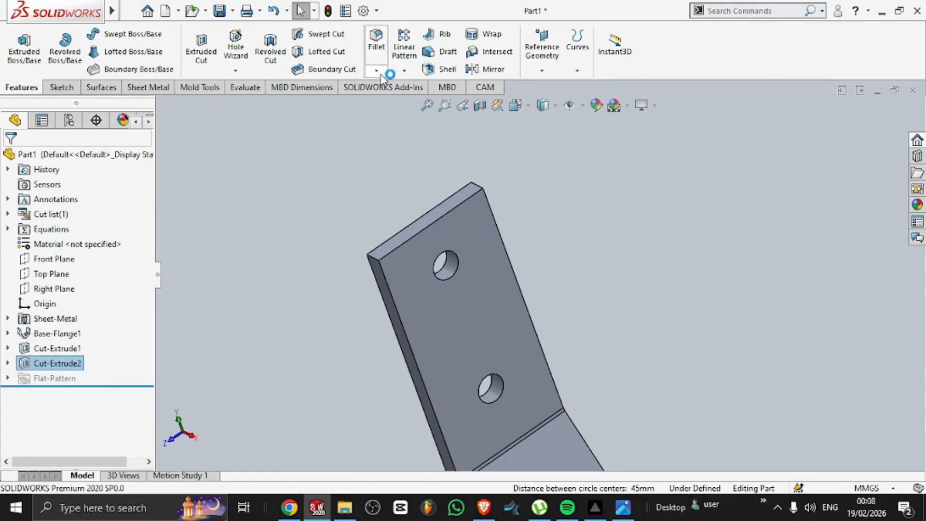
pyautogui.click(398, 104)
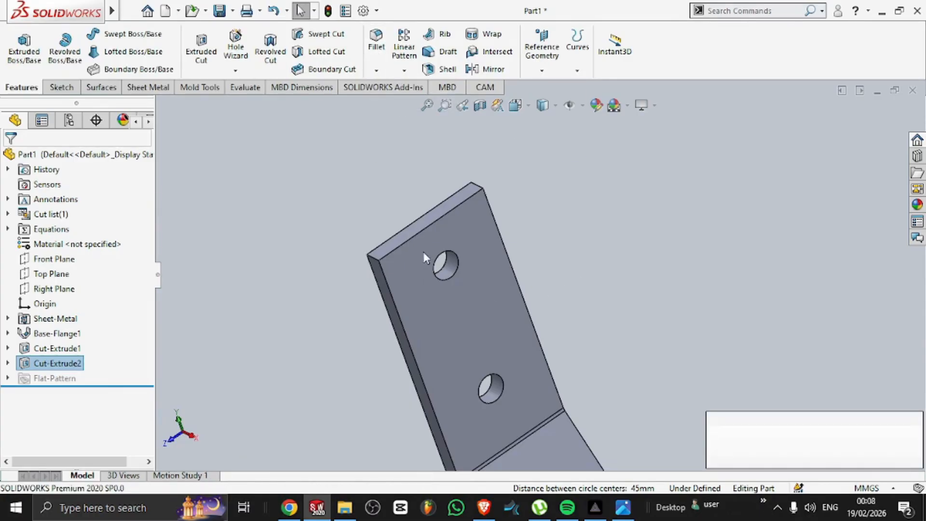
pyautogui.scroll(-4, 434, 306)
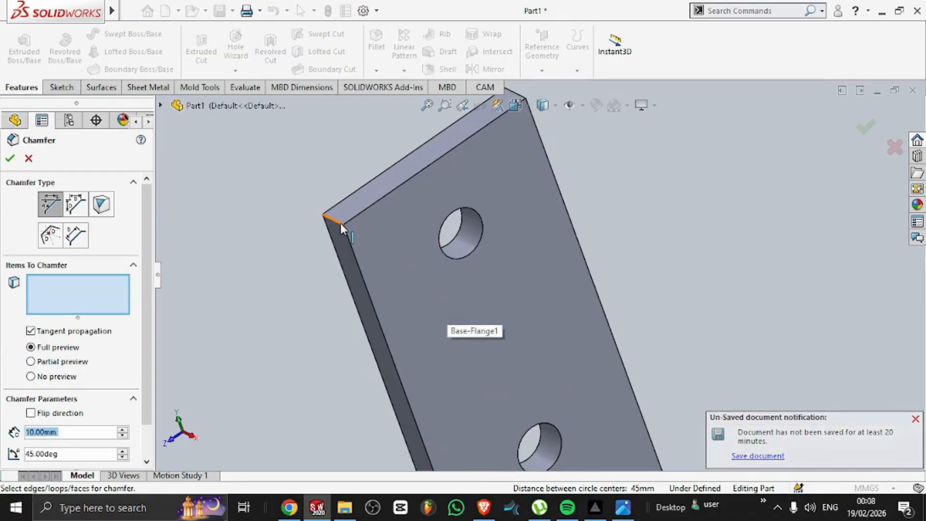
pyautogui.click(342, 223)
pyautogui.scroll(2, 552, 253)
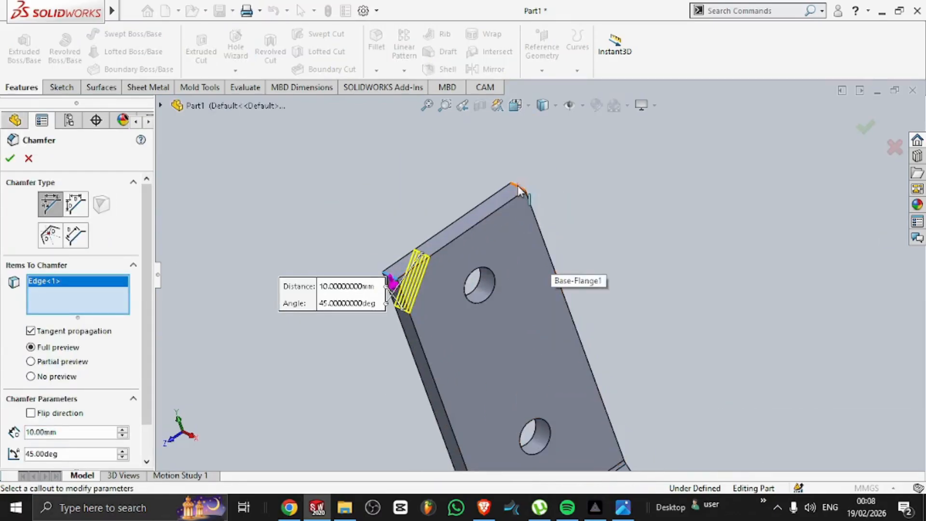
pyautogui.click(518, 186)
# - Add the two outer corner edges of the lower flange to the chamfer selection
pyautogui.scroll(5, 536, 275)
pyautogui.scroll(-5, 588, 363)
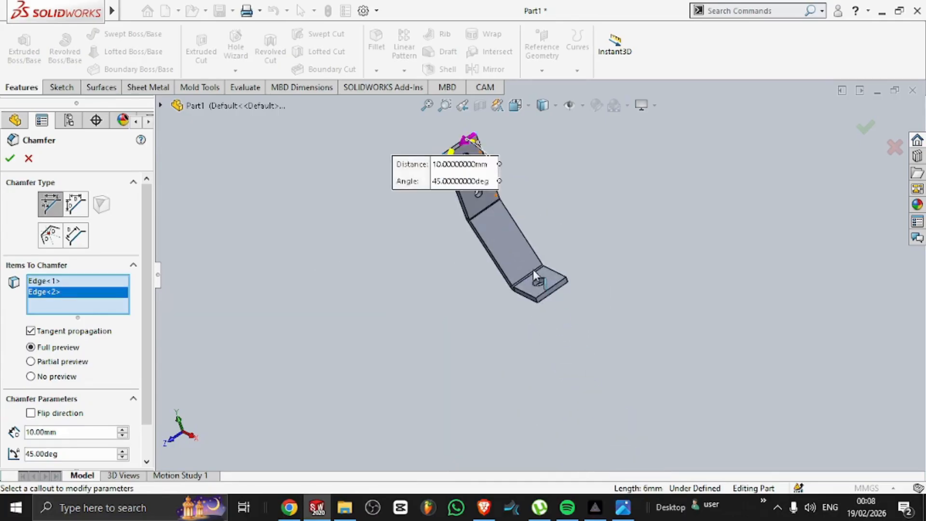
pyautogui.scroll(-4, 539, 330)
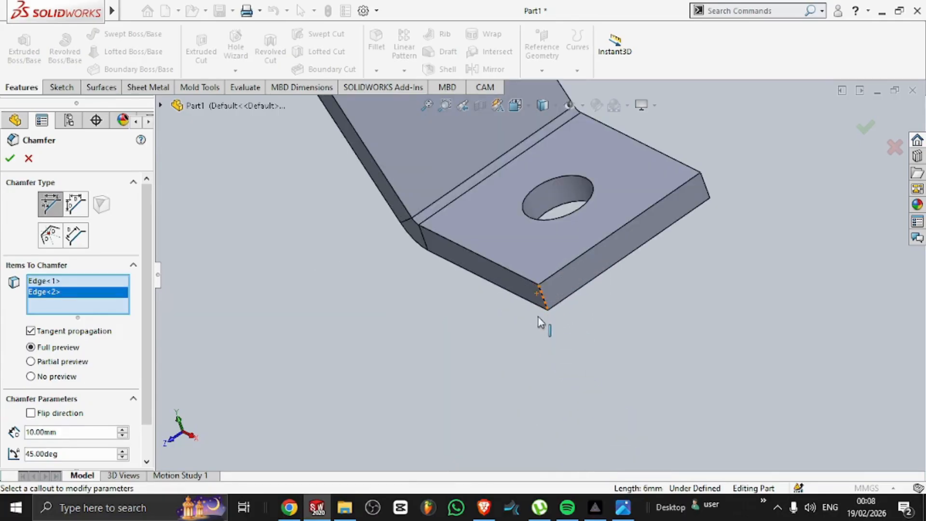
pyautogui.click(545, 305)
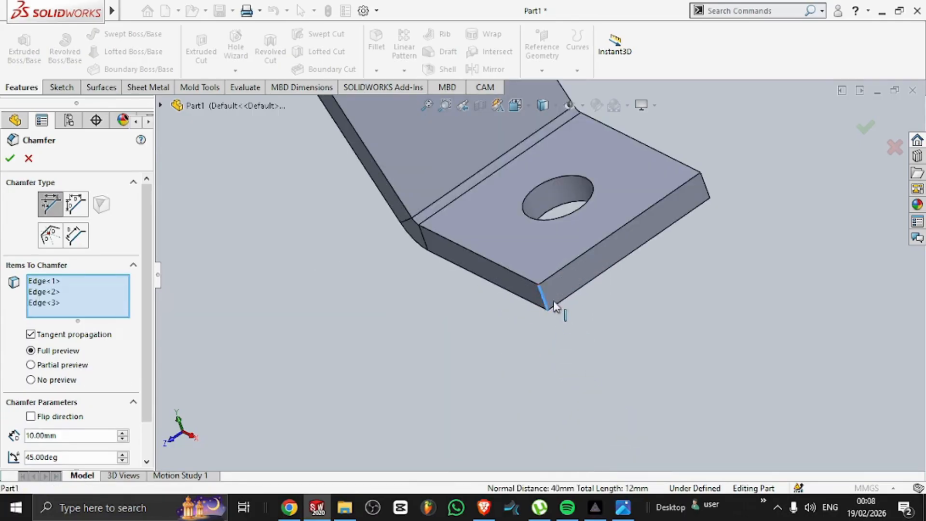
pyautogui.click(703, 183)
# - Compare the chamfer preview on the flange corners with the reference drawing
pyautogui.moveTo(702, 257); pyautogui.dragTo(717, 274, button='middle')
pyautogui.scroll(9, 636, 238)
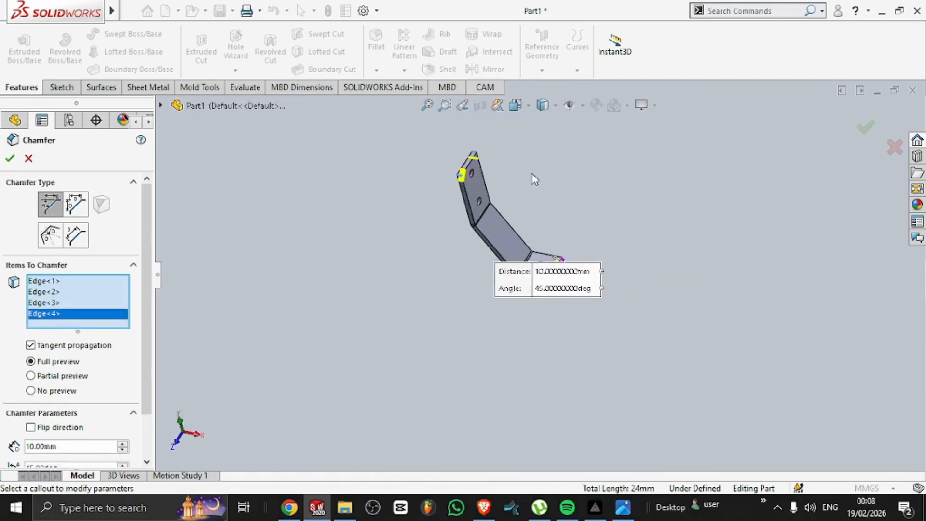
pyautogui.scroll(-5, 533, 179)
pyautogui.moveTo(476, 215); pyautogui.dragTo(434, 166, button='middle')
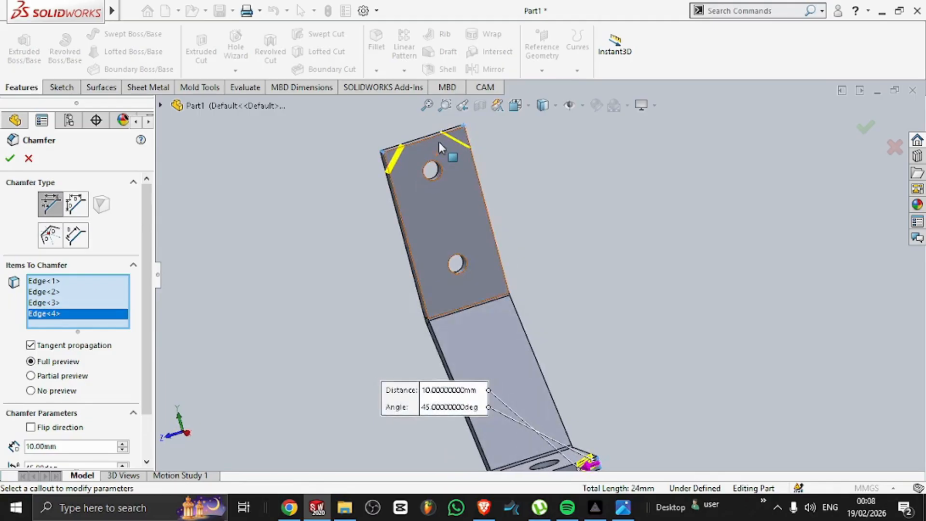
pyautogui.scroll(-3, 440, 147)
pyautogui.moveTo(392, 255); pyautogui.dragTo(483, 328, button='middle')
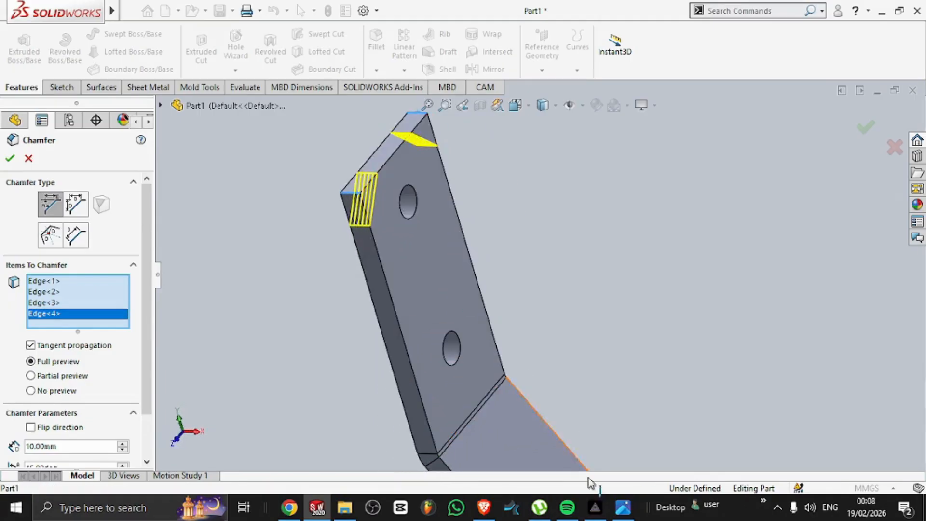
pyautogui.click(624, 510)
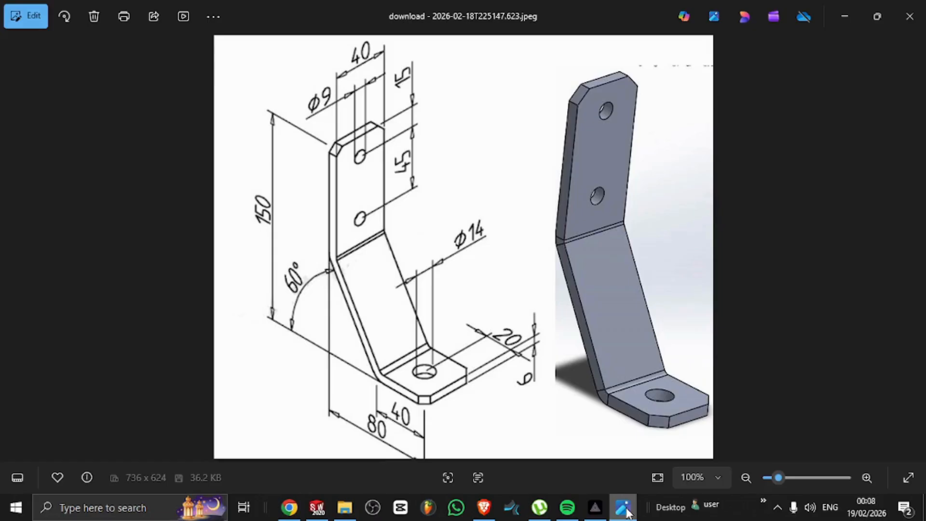
pyautogui.click(624, 509)
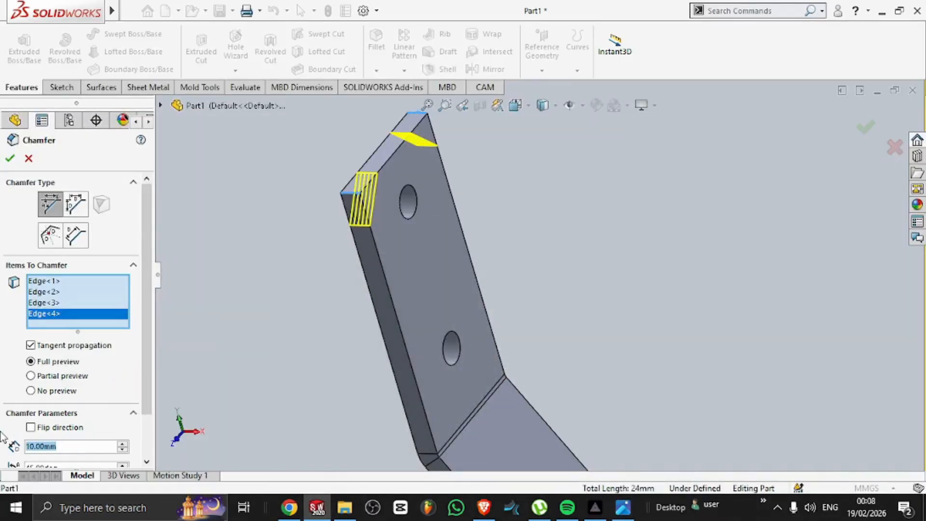
# - Set the chamfer distance to 5 mm and apply it to the four selected corner edges
pyautogui.write('5')
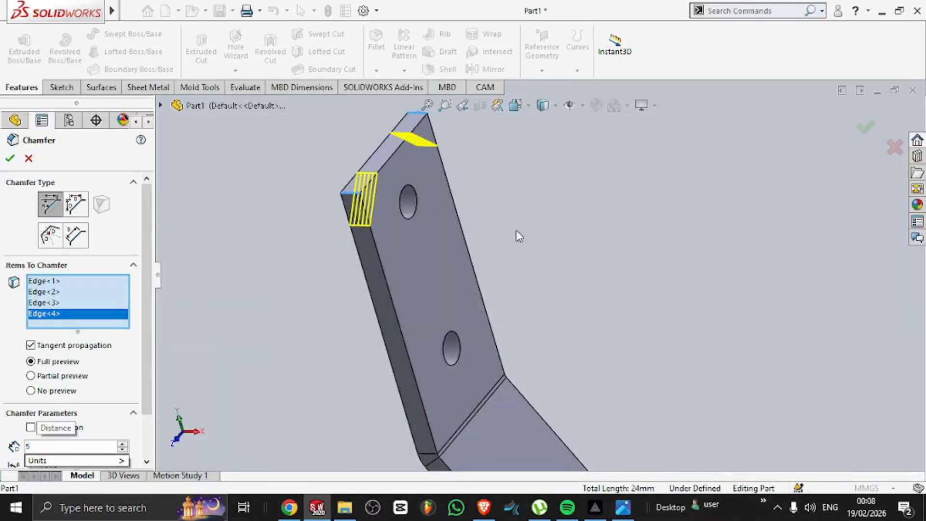
pyautogui.press('Return')
pyautogui.scroll(4, 550, 244)
pyautogui.moveTo(550, 245); pyautogui.dragTo(518, 249, button='middle')
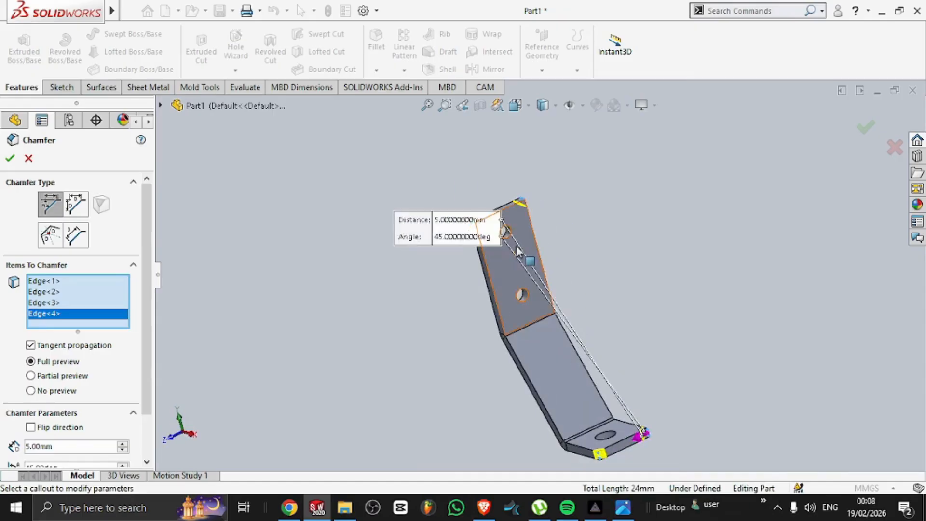
pyautogui.scroll(-3, 517, 249)
pyautogui.click(9, 158)
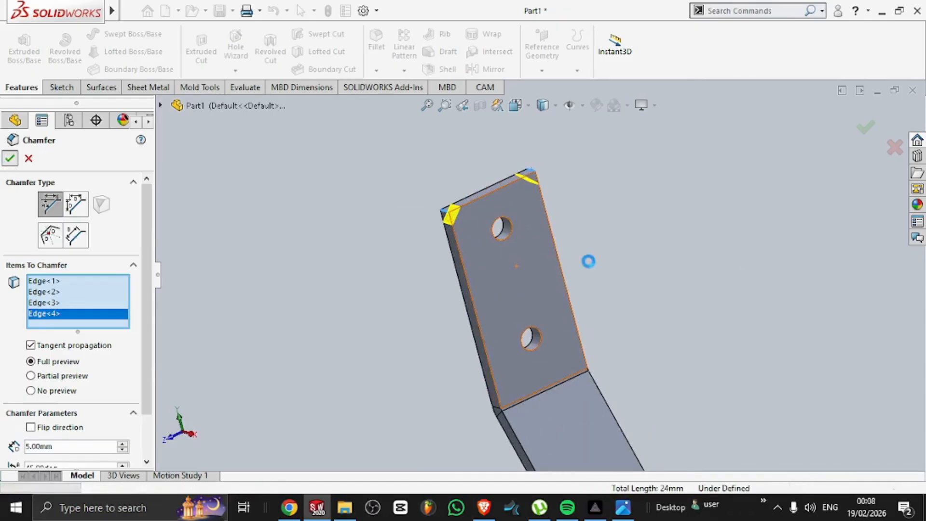
pyautogui.scroll(3, 572, 266)
pyautogui.moveTo(570, 289); pyautogui.dragTo(579, 367, button='middle')
pyautogui.scroll(-4, 553, 351)
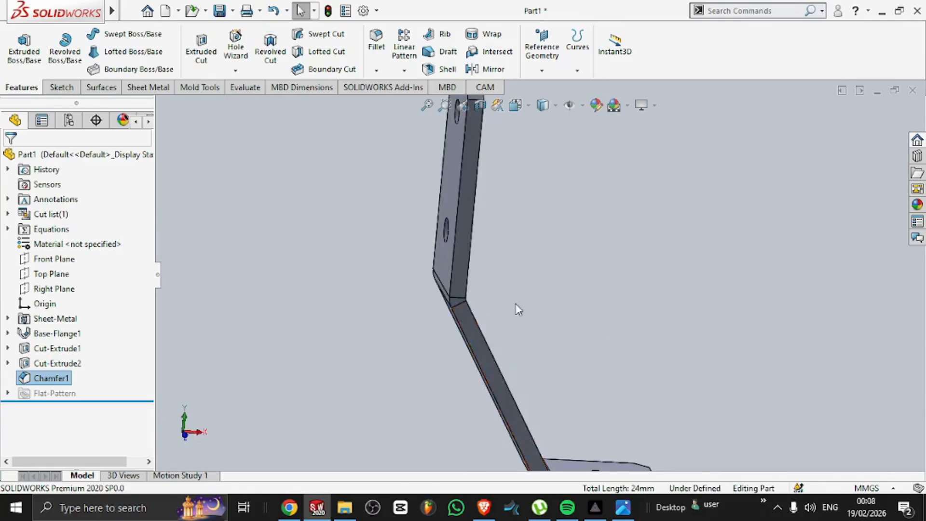
pyautogui.scroll(3, 541, 314)
pyautogui.moveTo(540, 314); pyautogui.dragTo(541, 227, button='middle')
pyautogui.scroll(-3, 540, 288)
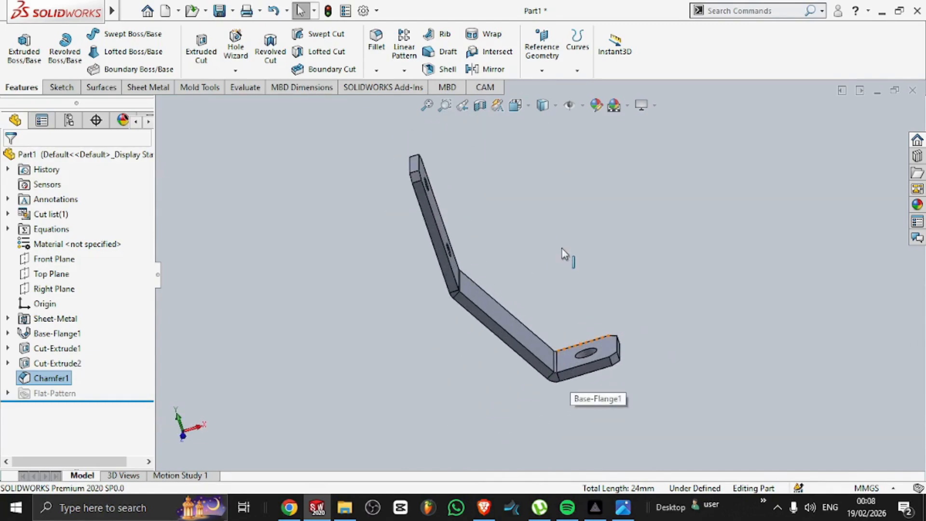
# - Flatten the bent bracket into its flat pattern and orient the view square to its large face
pyautogui.scroll(2, 562, 248)
pyautogui.scroll(-2, 562, 248)
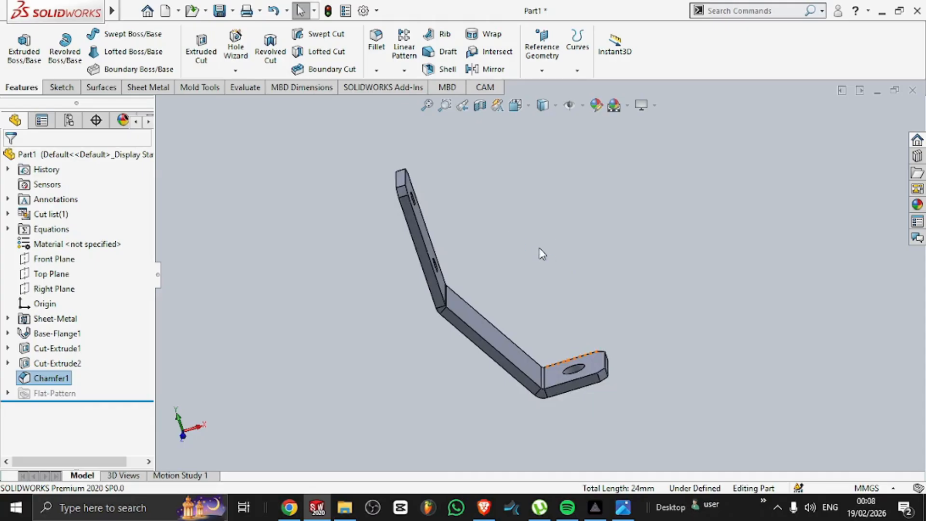
pyautogui.click(148, 87)
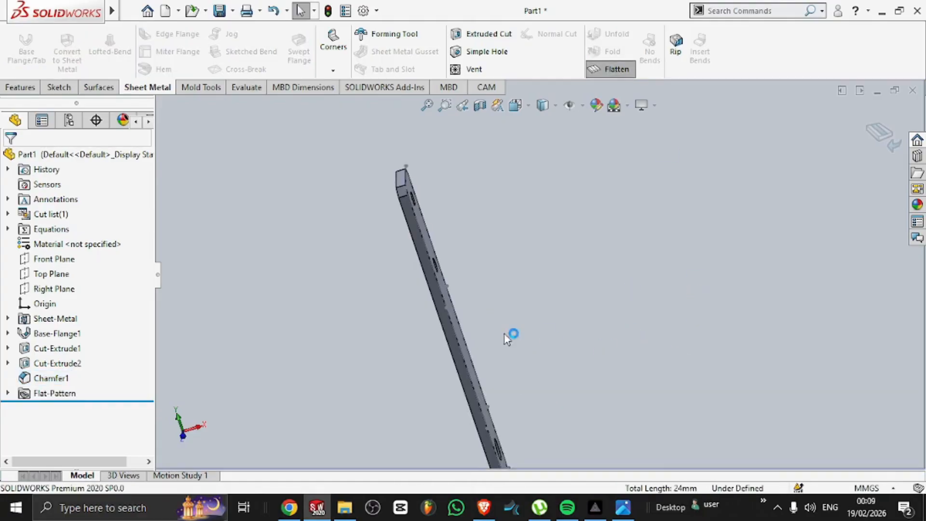
pyautogui.scroll(4, 543, 338)
pyautogui.moveTo(664, 288); pyautogui.dragTo(612, 464, button='middle')
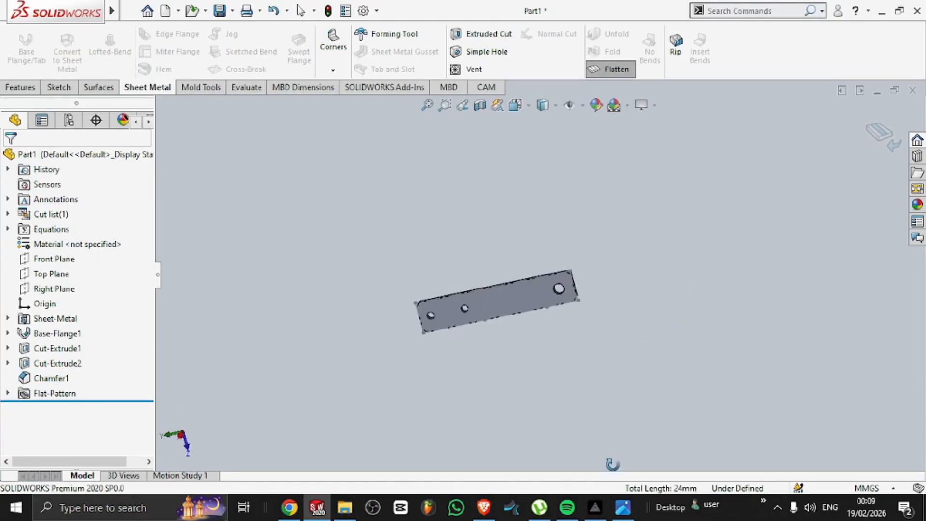
pyautogui.click(516, 105)
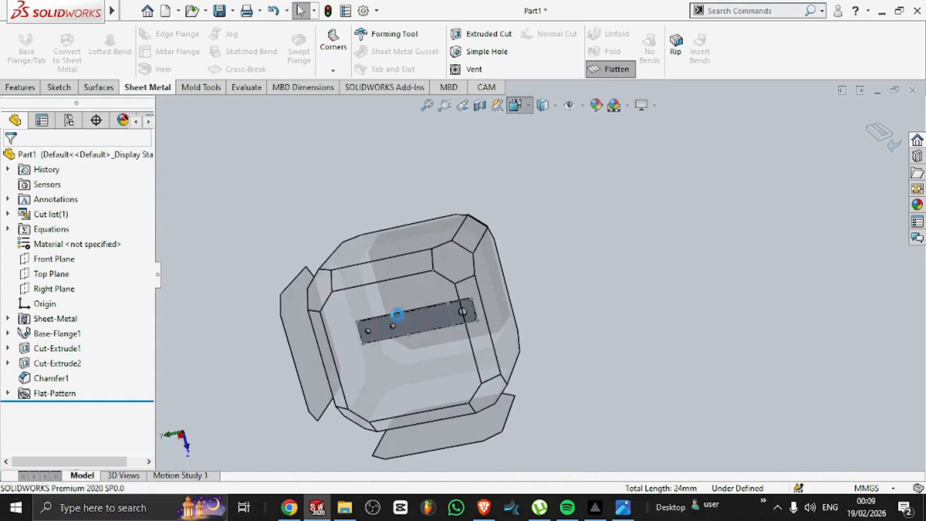
pyautogui.click(397, 315)
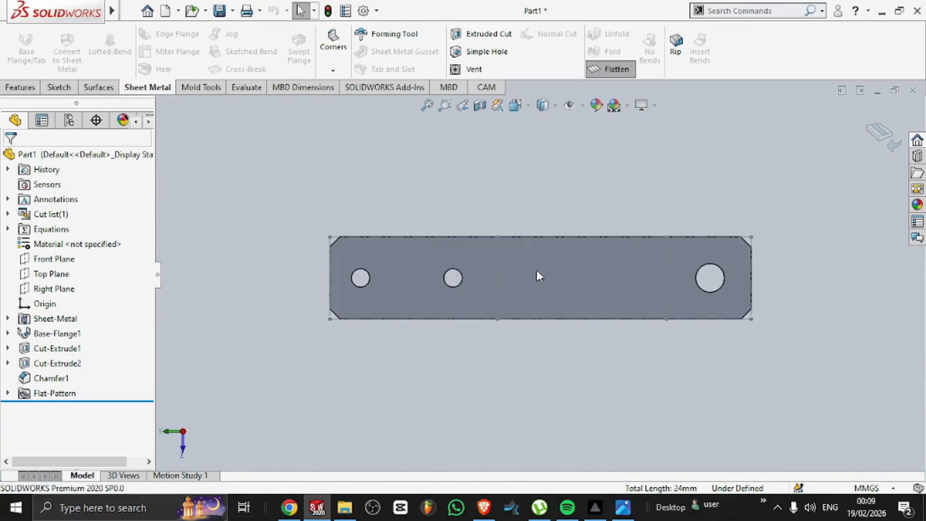
# - Export the flat pattern to Part1.DXF in the Downloads folder as sheet metal, including geometry and bend lines
pyautogui.rightClick(539, 275)
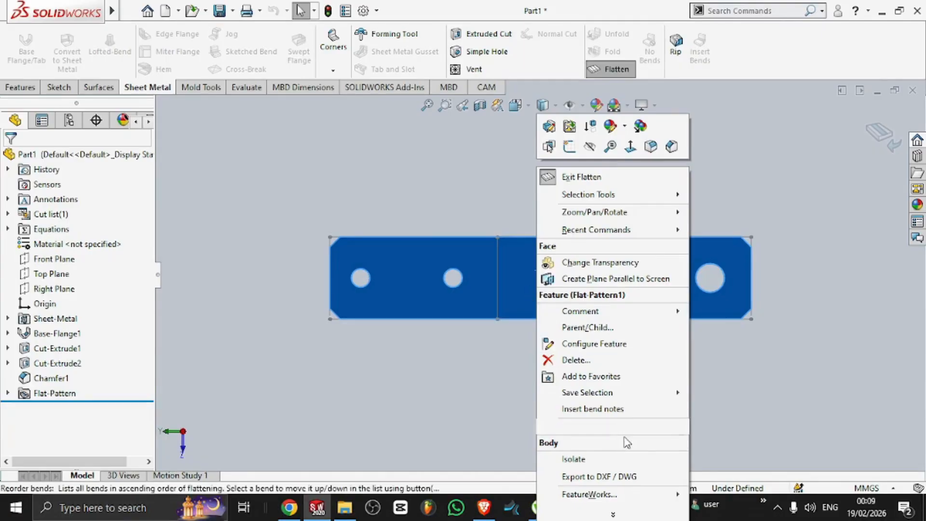
pyautogui.click(628, 477)
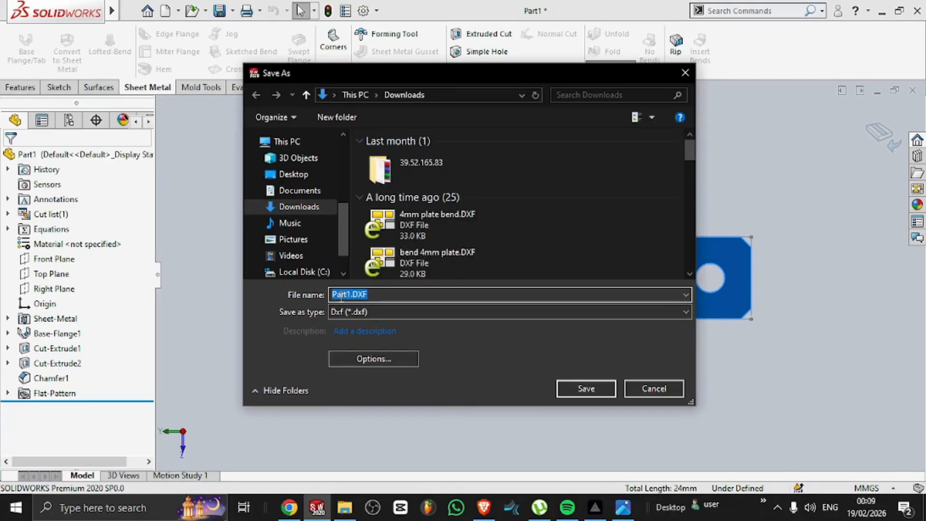
pyautogui.click(604, 395)
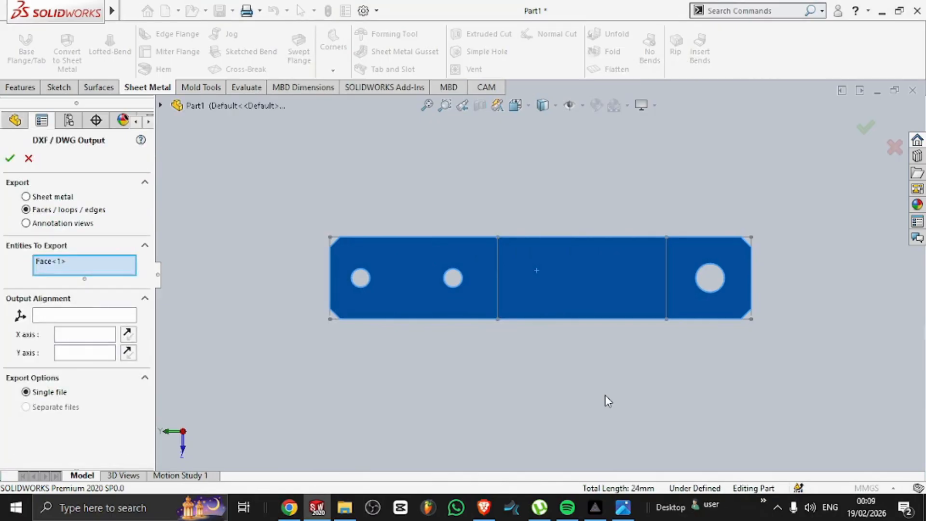
pyautogui.click(53, 197)
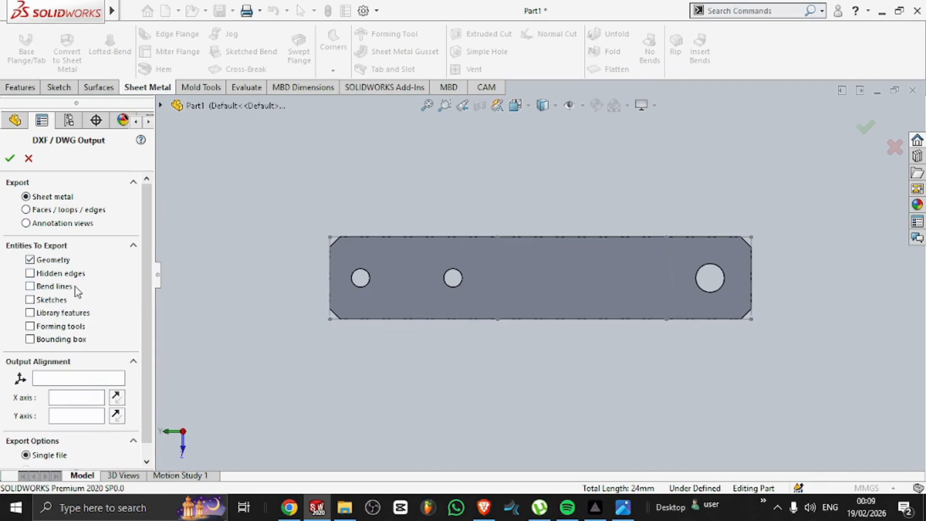
pyautogui.click(29, 287)
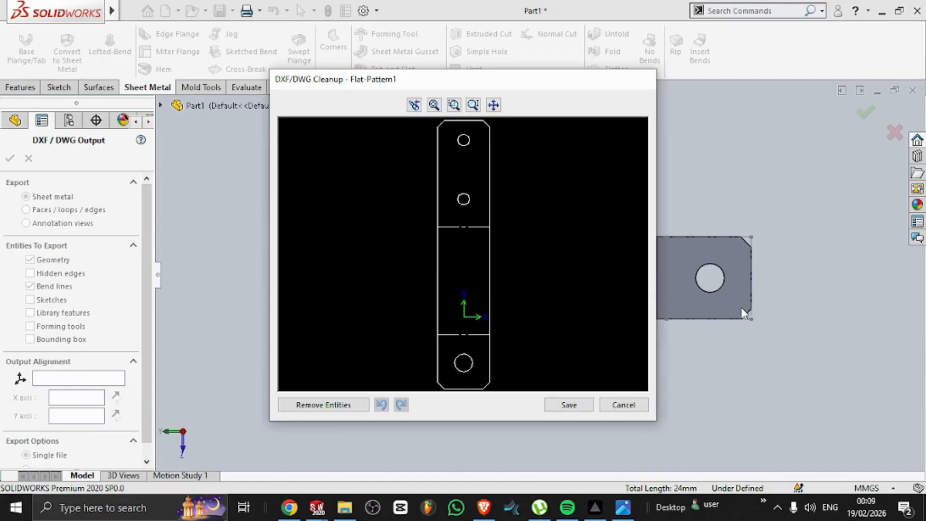
pyautogui.click(571, 408)
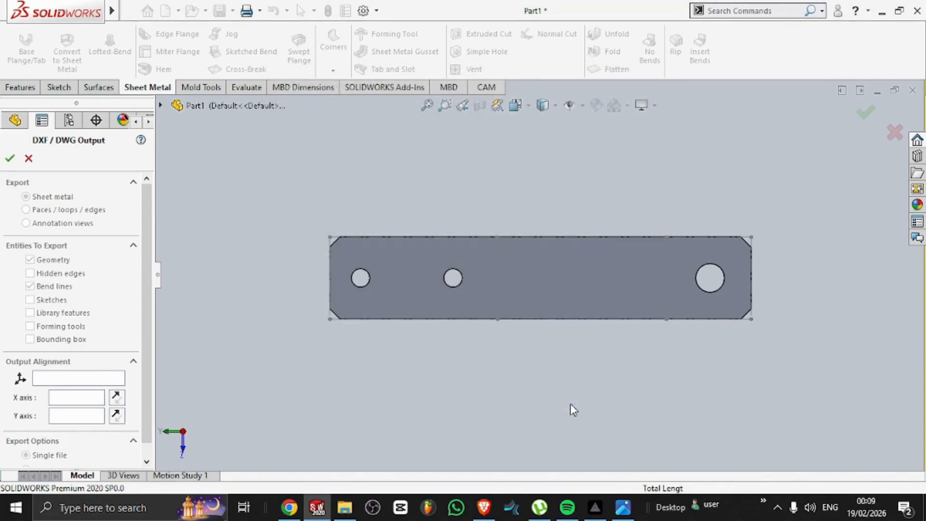
# - Exit the flattened state to fold the bracket back and view the bent part from an angle
pyautogui.moveTo(569, 315); pyautogui.dragTo(544, 238, button='middle')
pyautogui.click(886, 138)
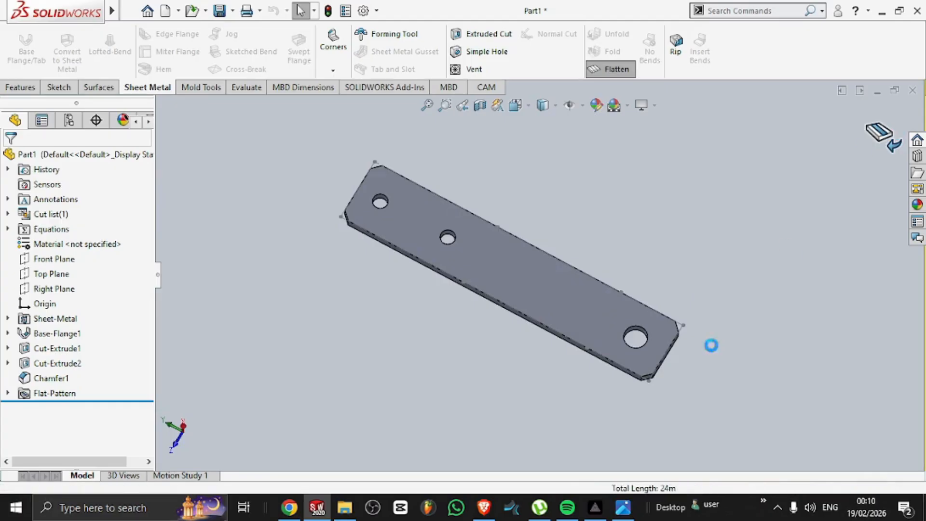
pyautogui.moveTo(535, 219); pyautogui.dragTo(580, 331, button='middle')
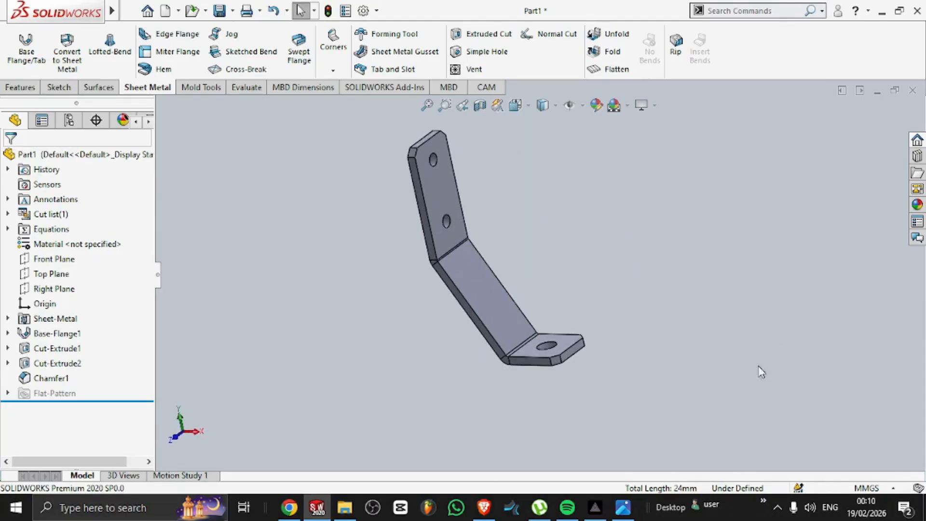